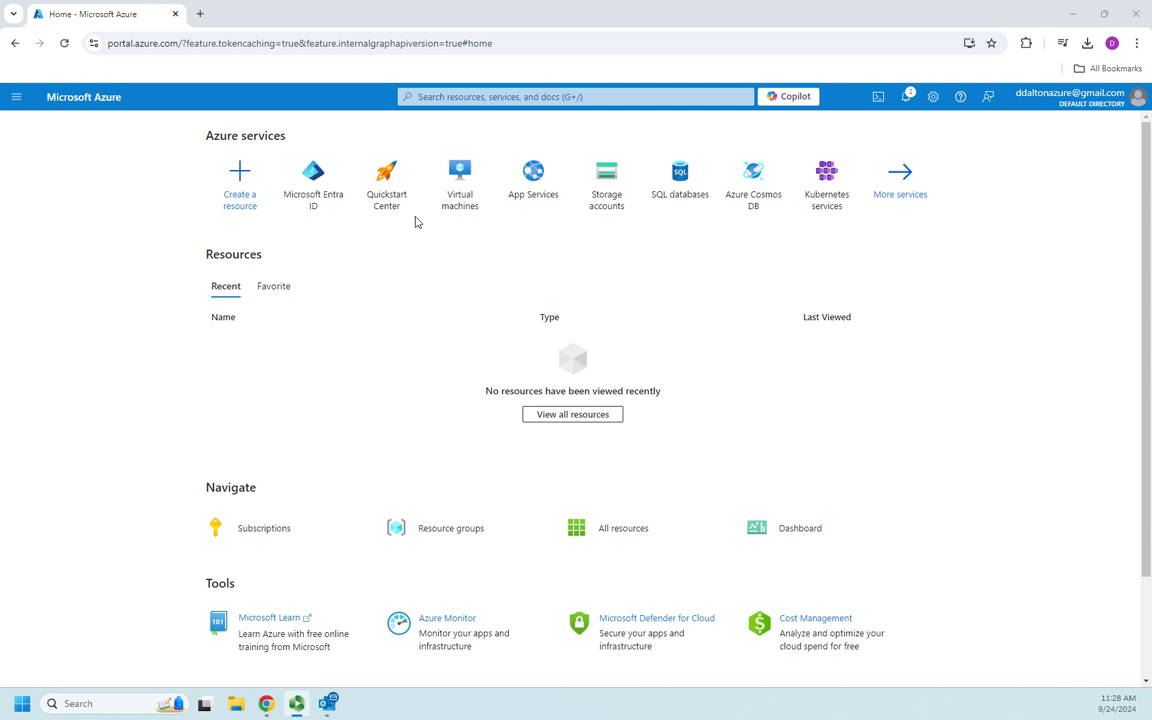
- Open the list of all groups in Microsoft Entra ID
mouse_move(331, 185)
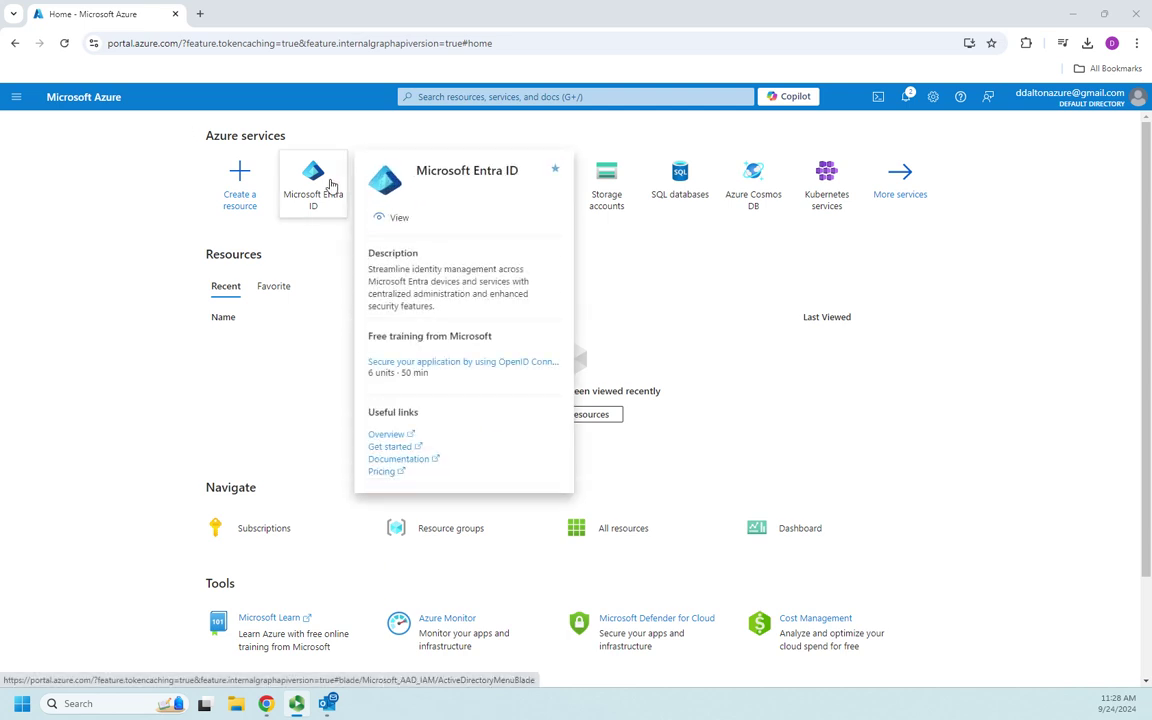
click(309, 178)
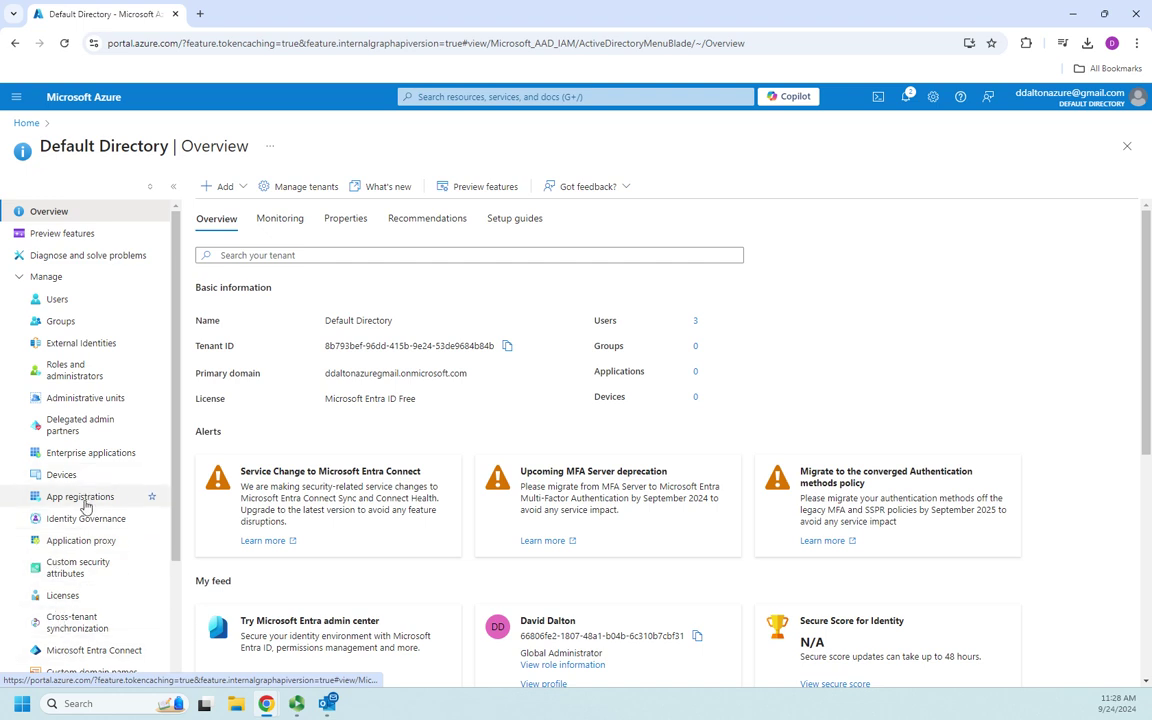
click(60, 321)
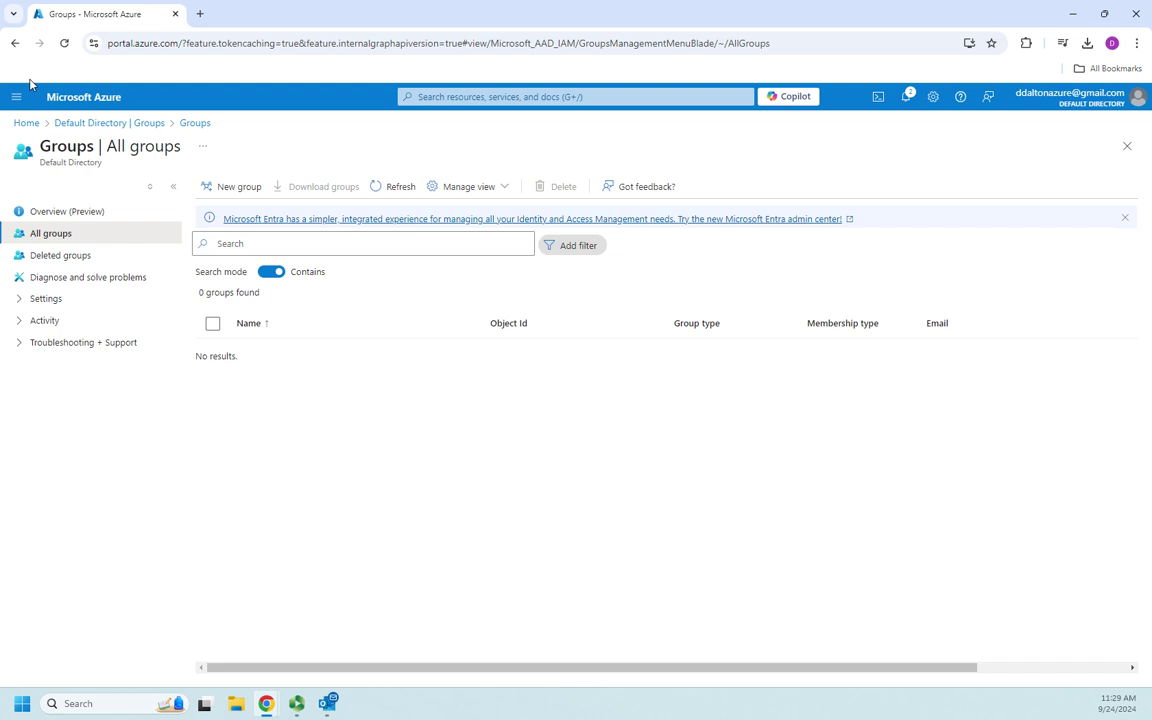
- Check the directory's list of users and return to its list of groups
click(110, 123)
click(60, 302)
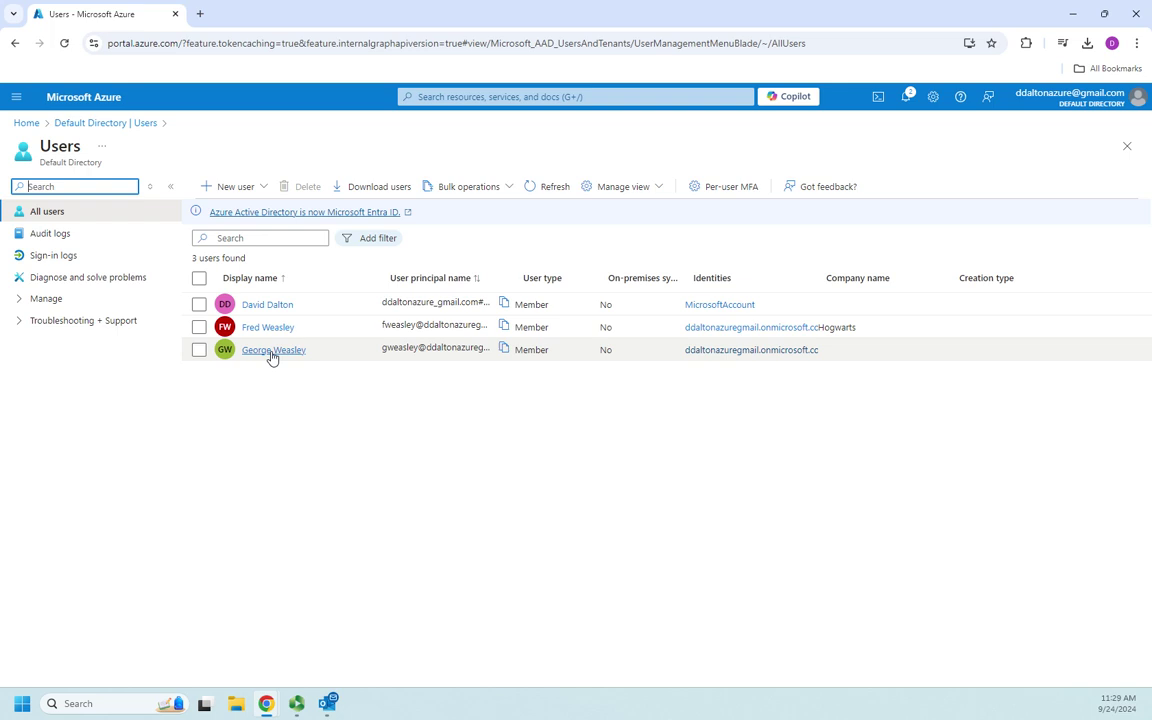
click(134, 123)
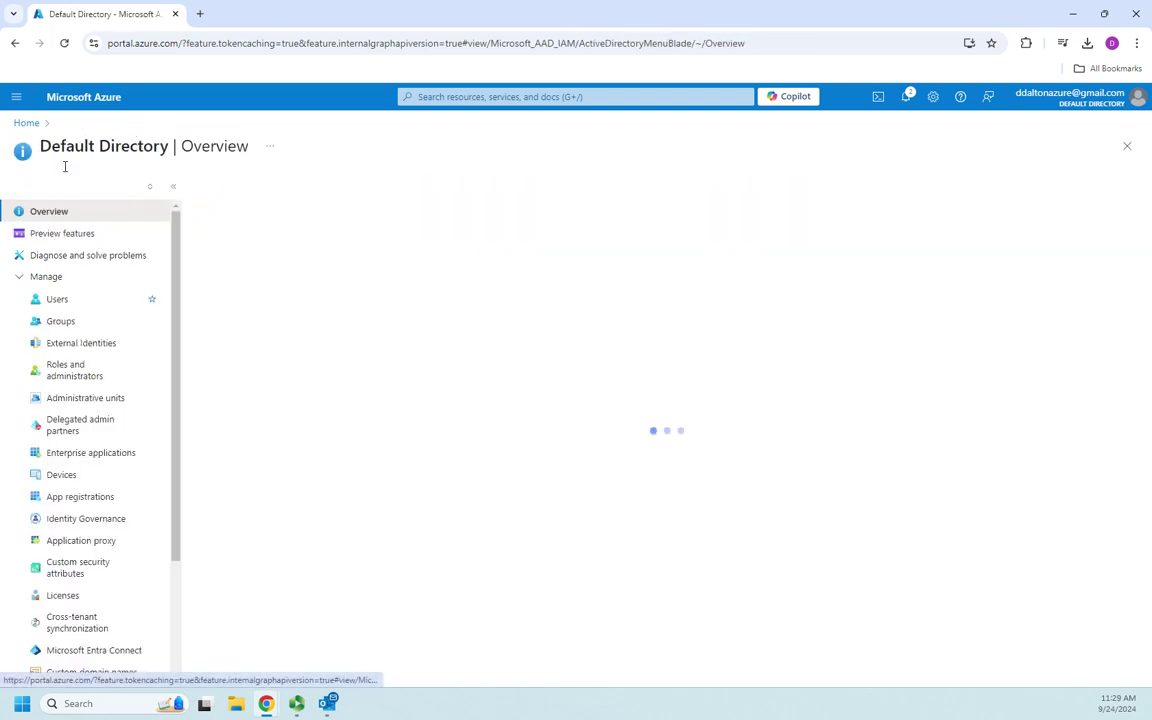
click(55, 322)
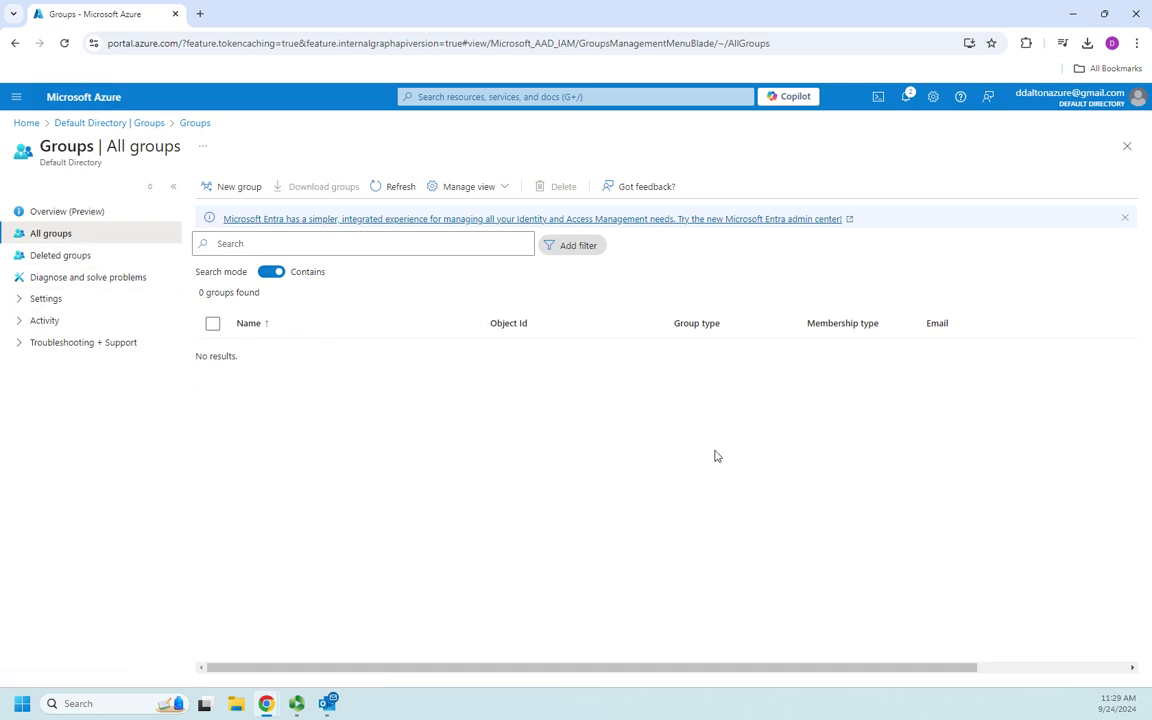
- Examine the deleted groups, the settings and activity entries, and the groups overview with its tutorials, ending on the list of all groups
click(57, 256)
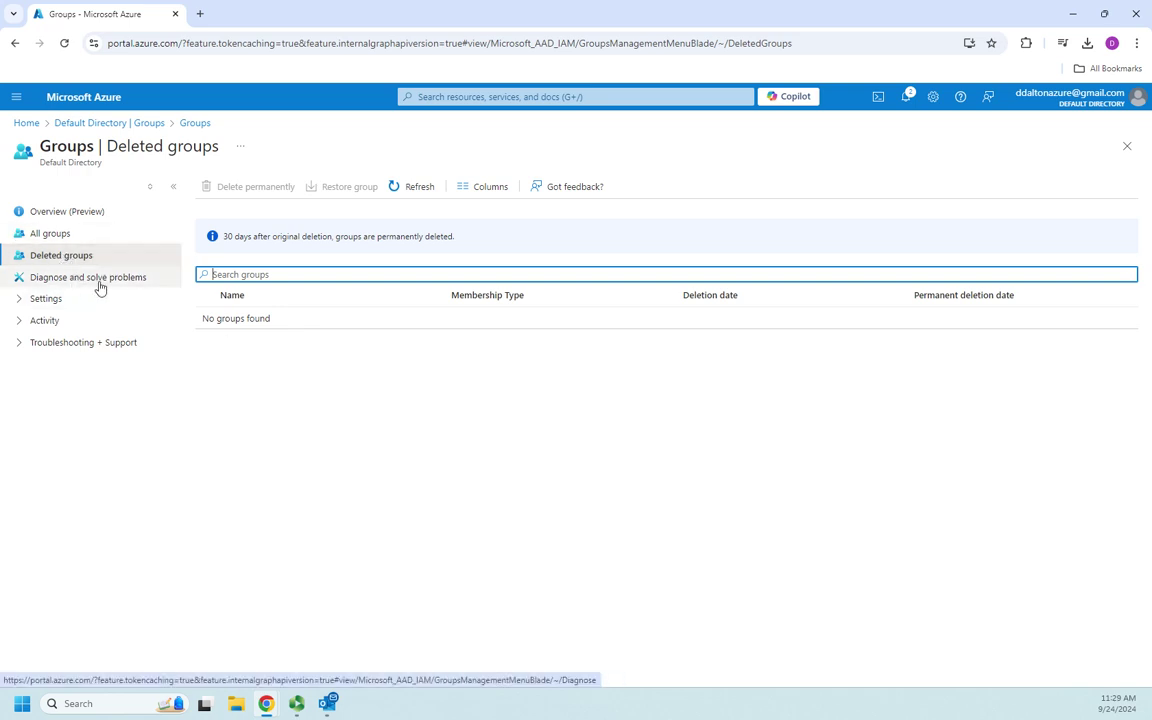
click(26, 296)
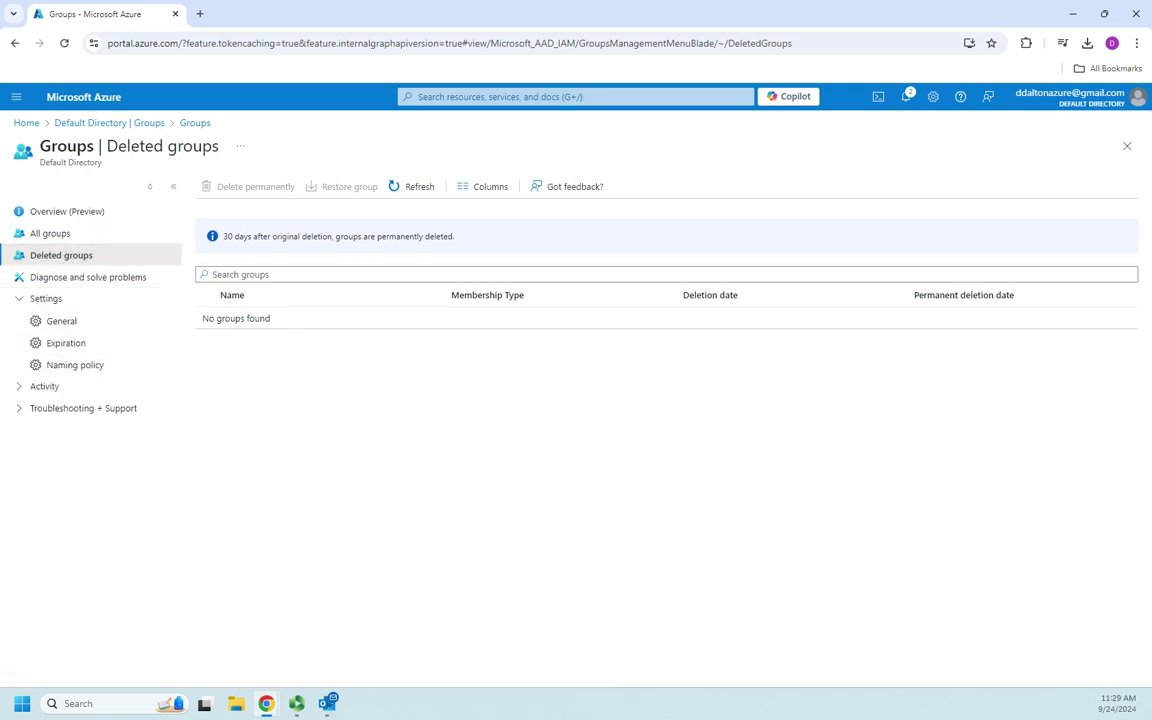
click(16, 387)
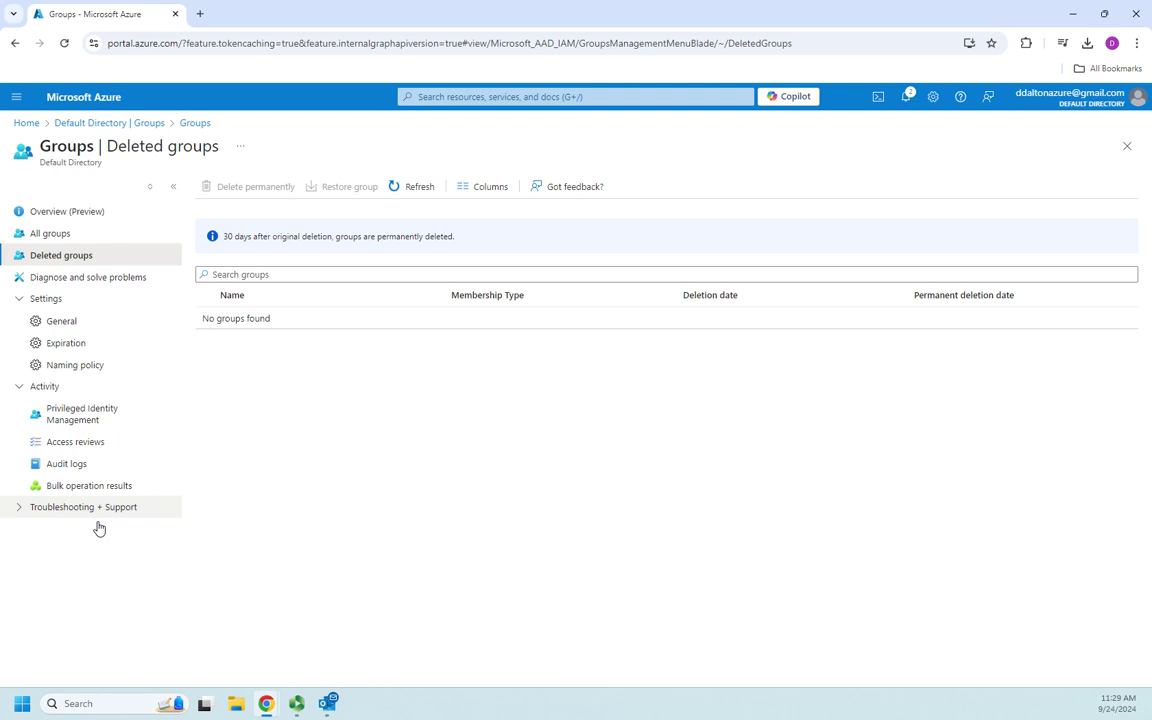
click(85, 214)
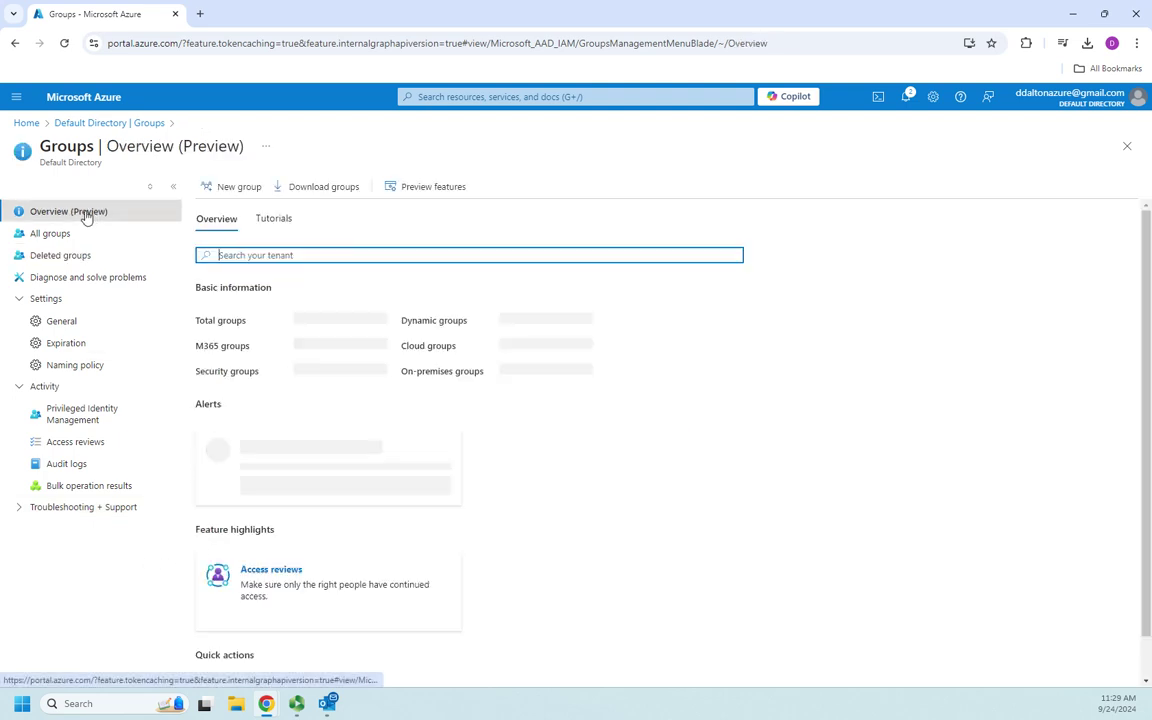
click(49, 232)
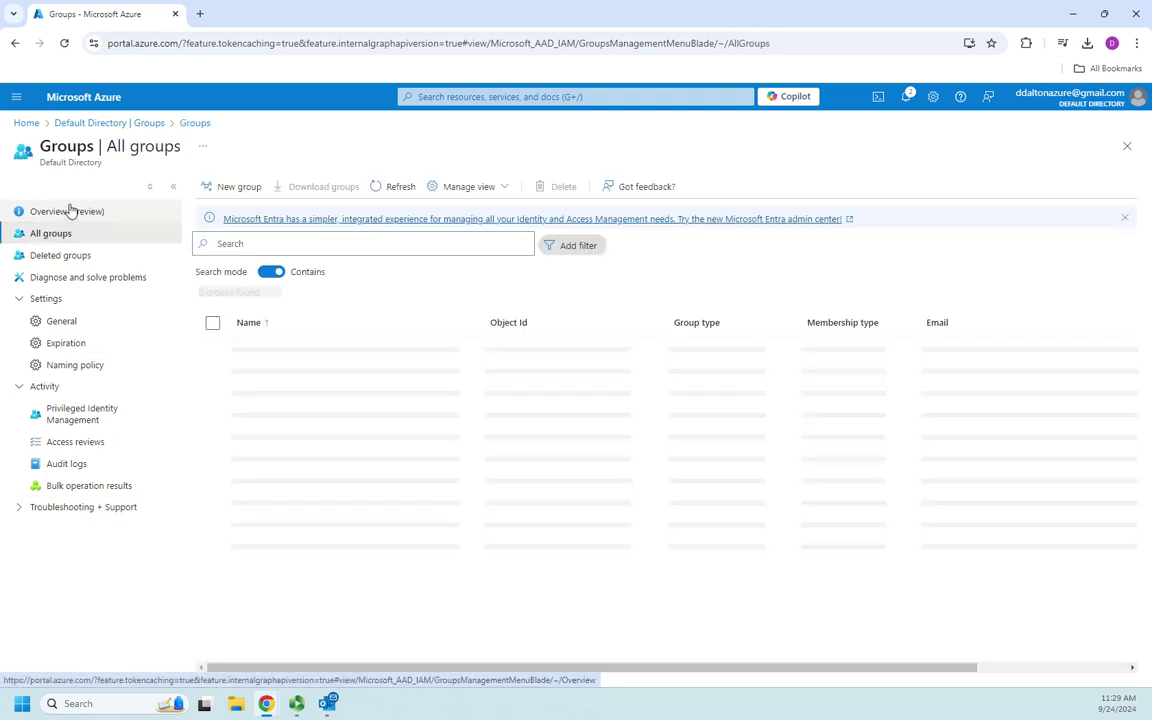
click(62, 213)
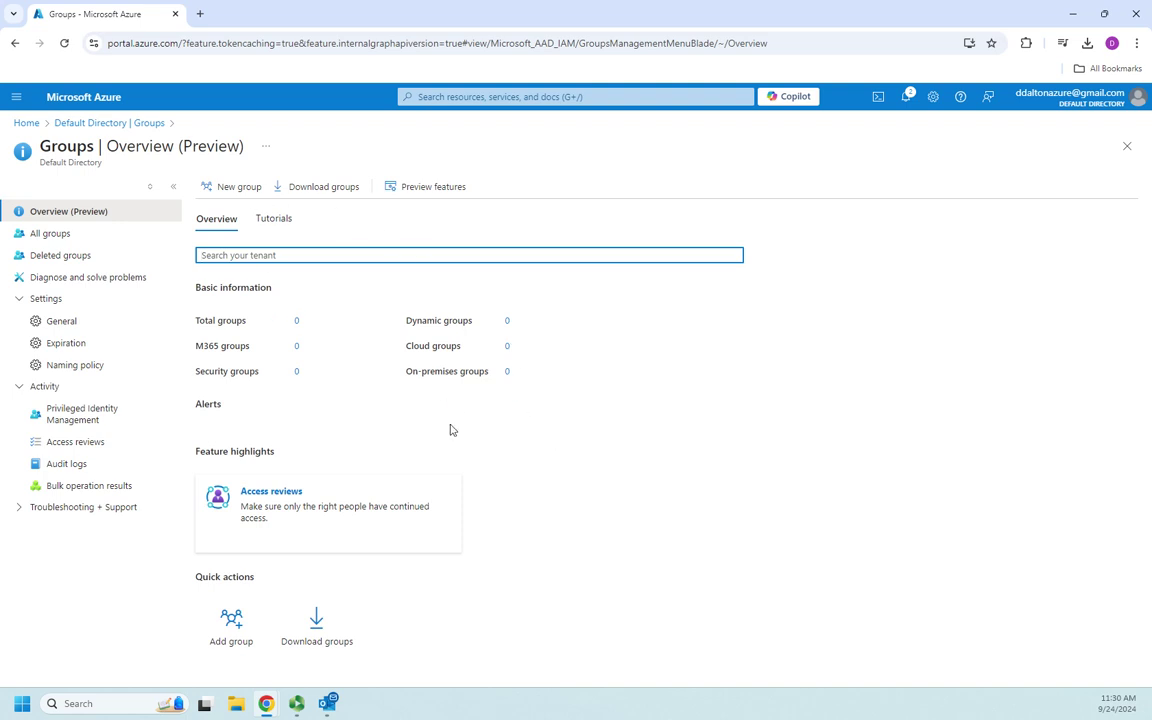
click(276, 222)
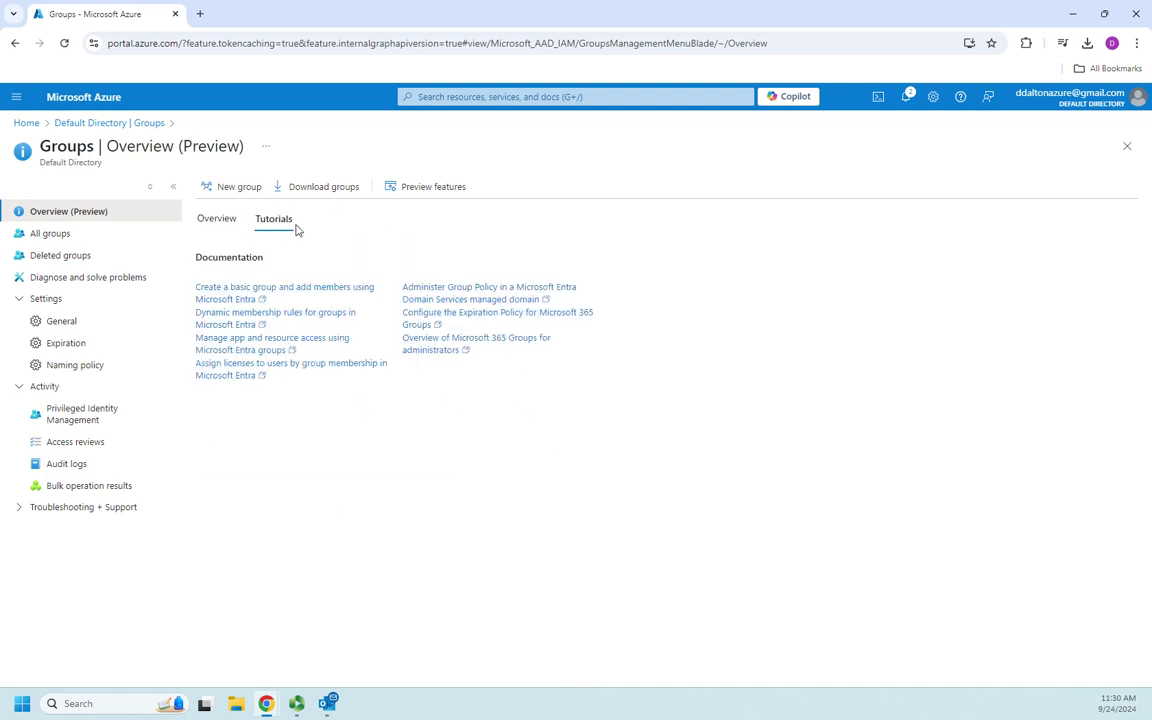
click(212, 220)
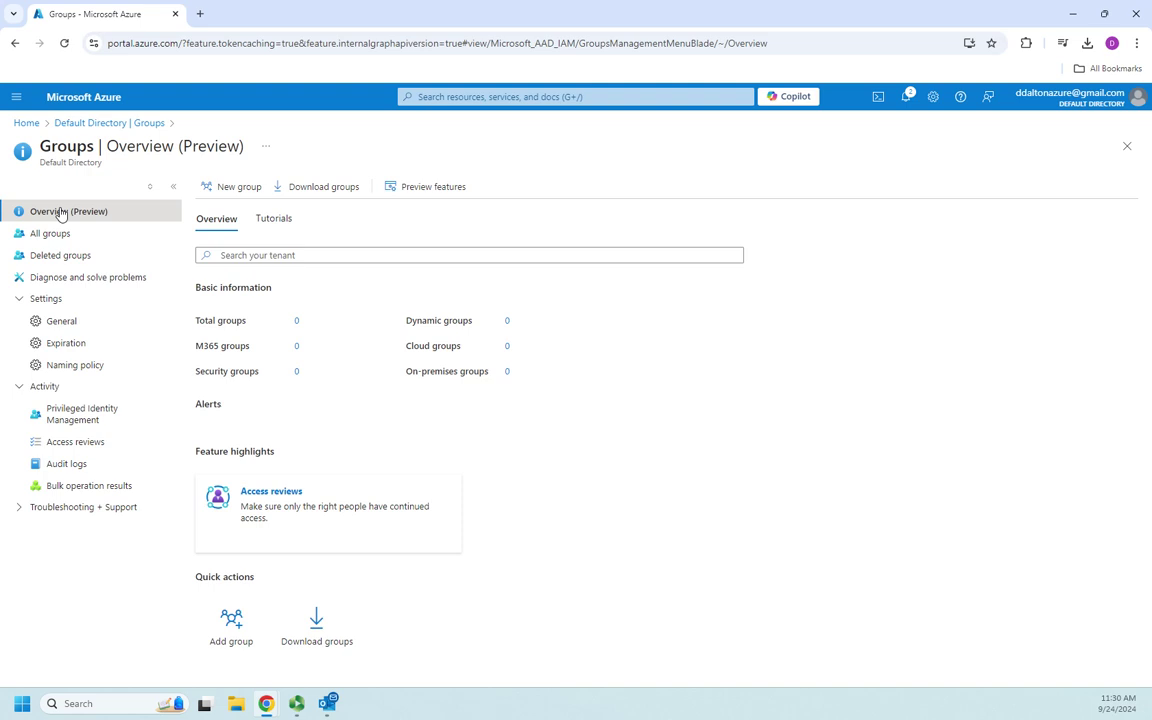
click(46, 236)
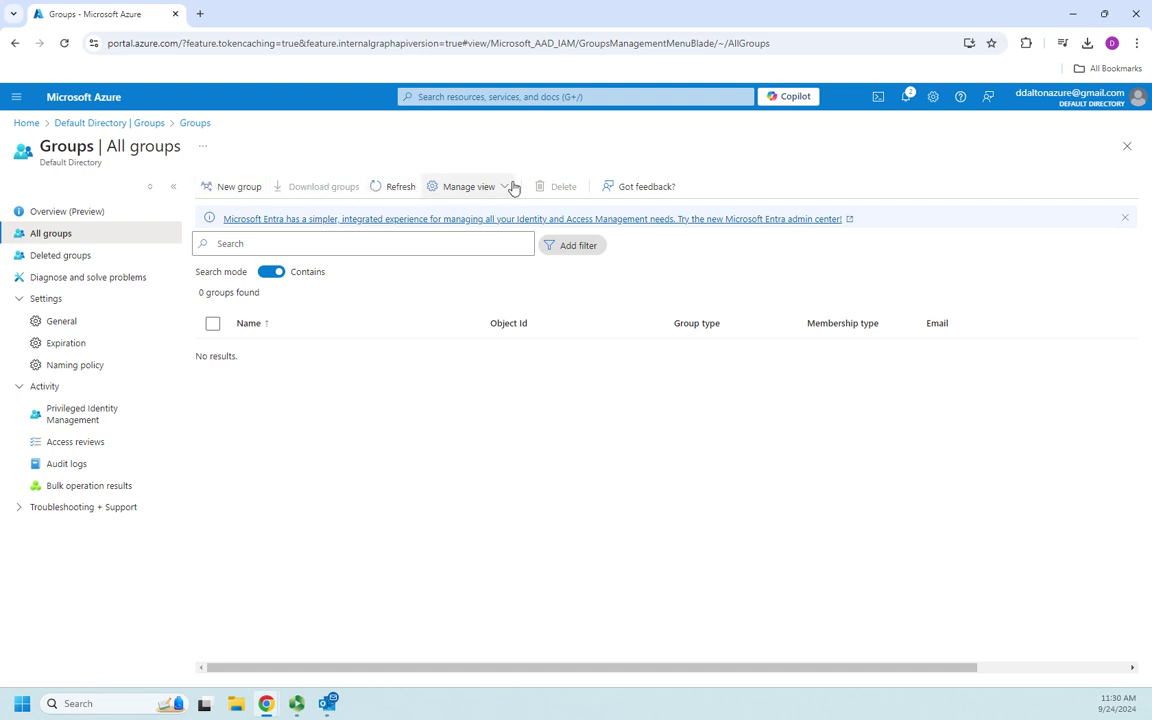
- Start a new group and choose Security as its group type
click(229, 193)
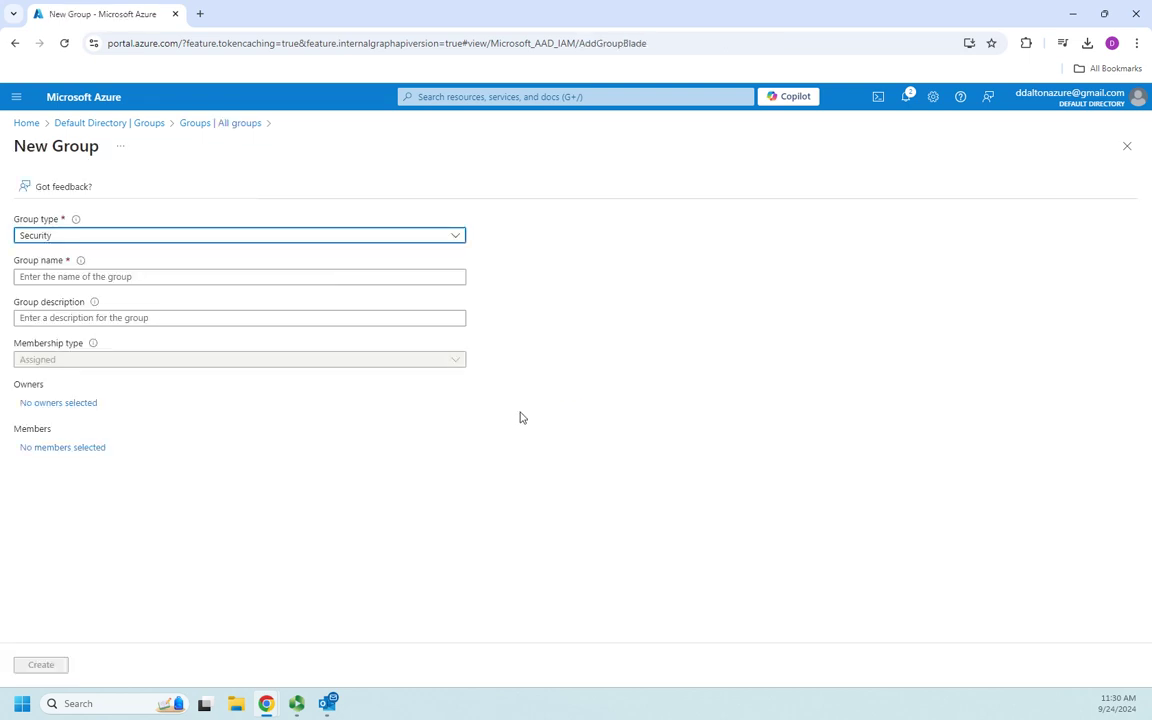
mouse_move(75, 220)
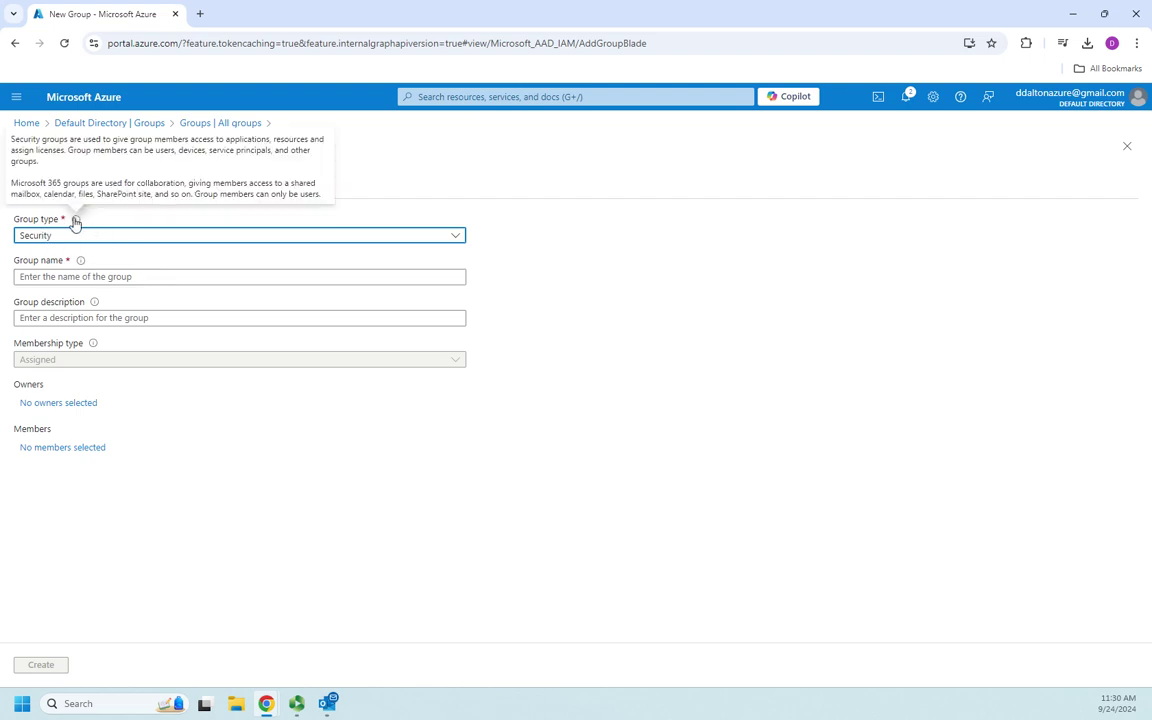
click(104, 237)
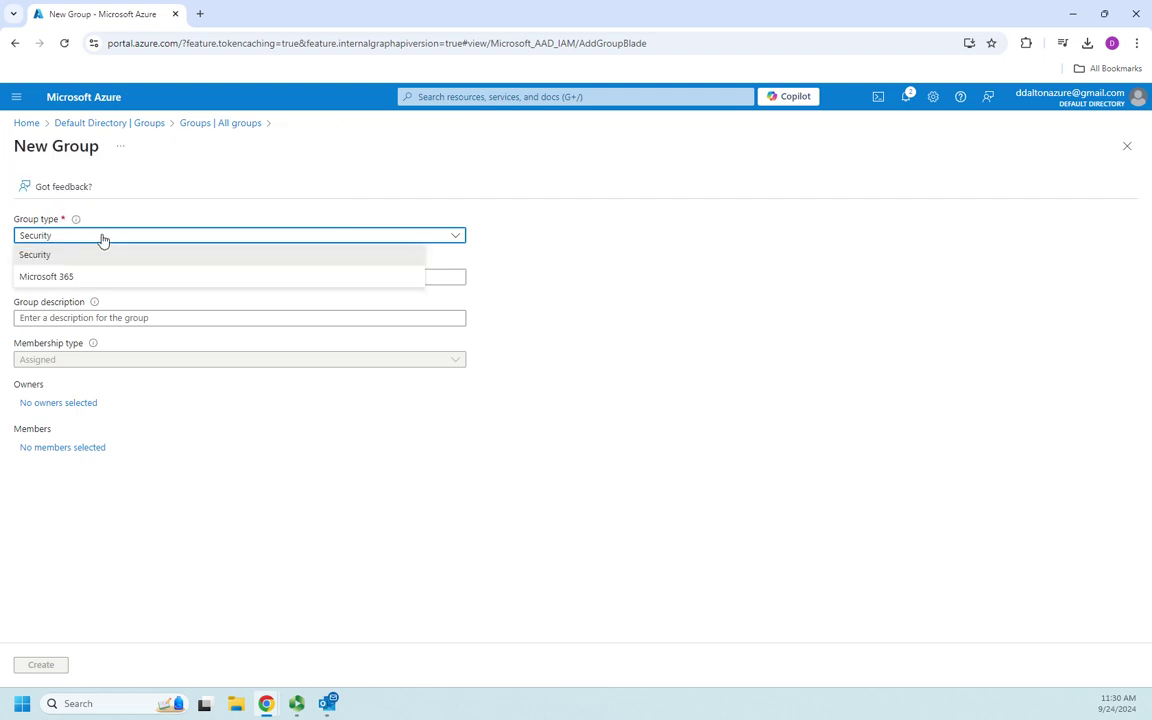
mouse_move(75, 221)
click(500, 222)
click(458, 237)
click(57, 257)
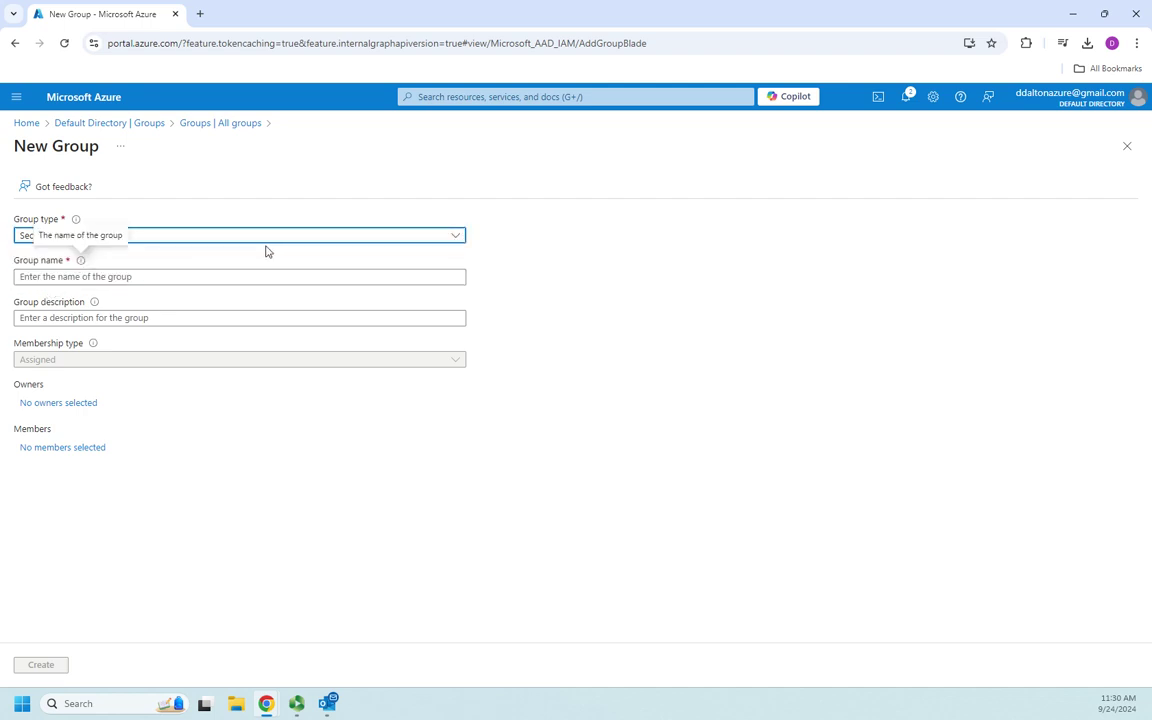
- Name the group "Troublemakers" and enter the description "Group to limit permissions of known troublemakers"
click(177, 276)
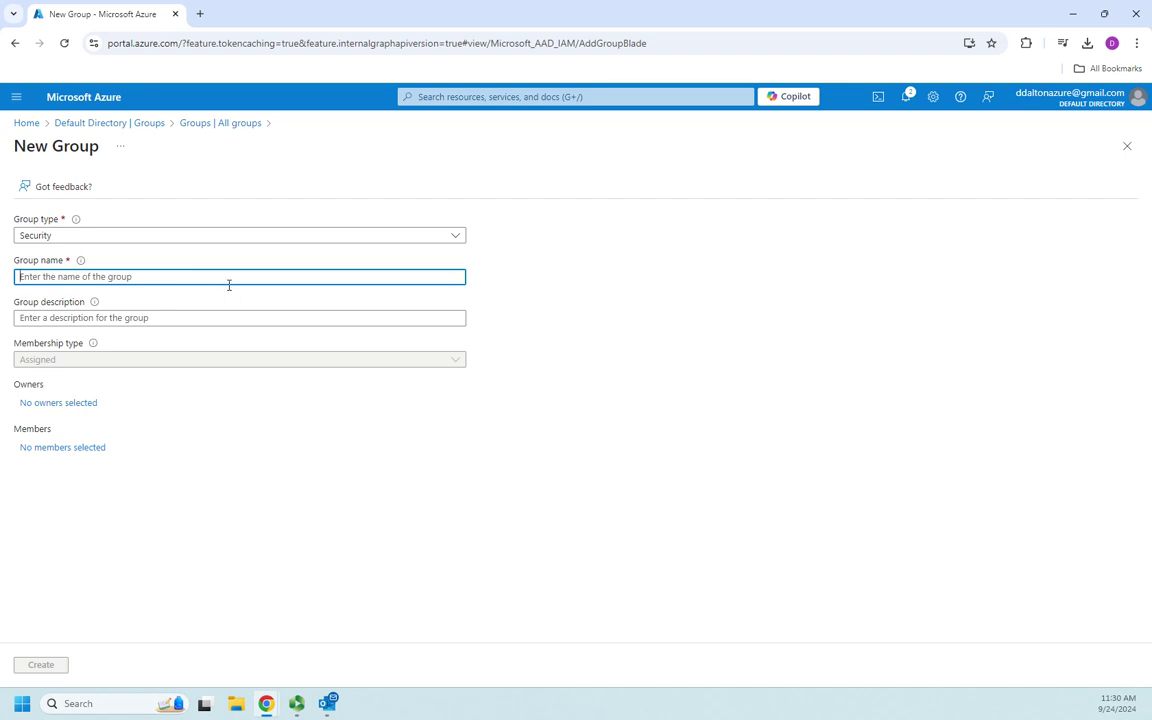
text(Troublemakers)
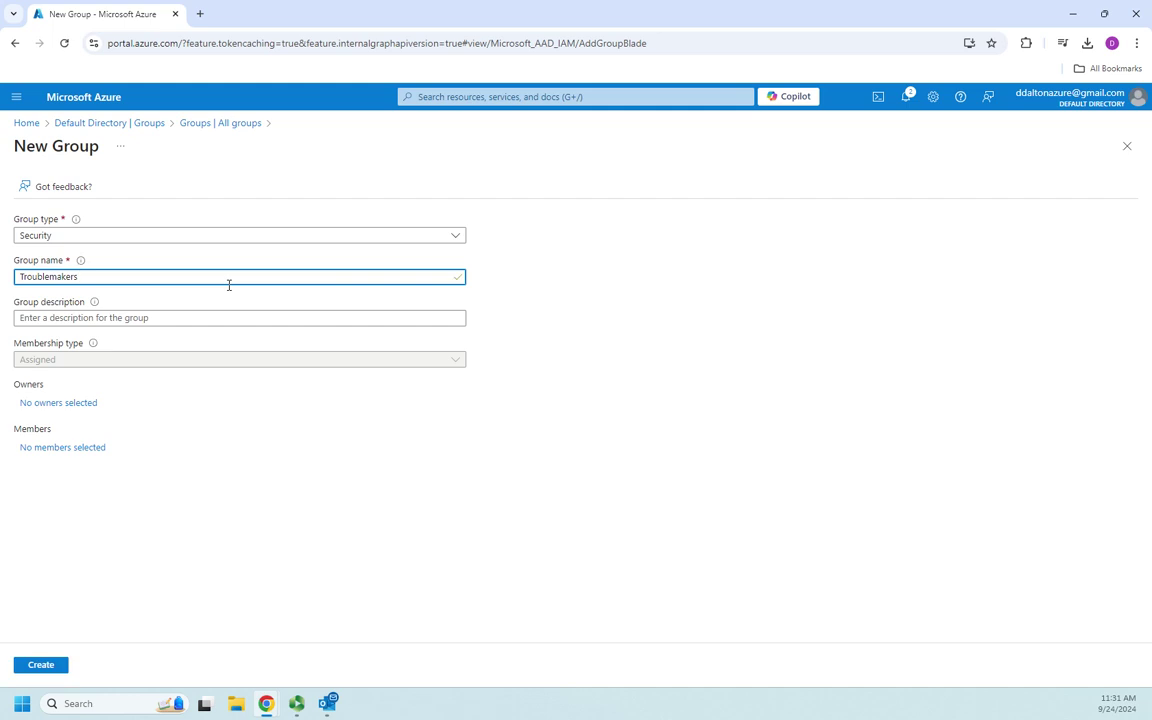
click(228, 318)
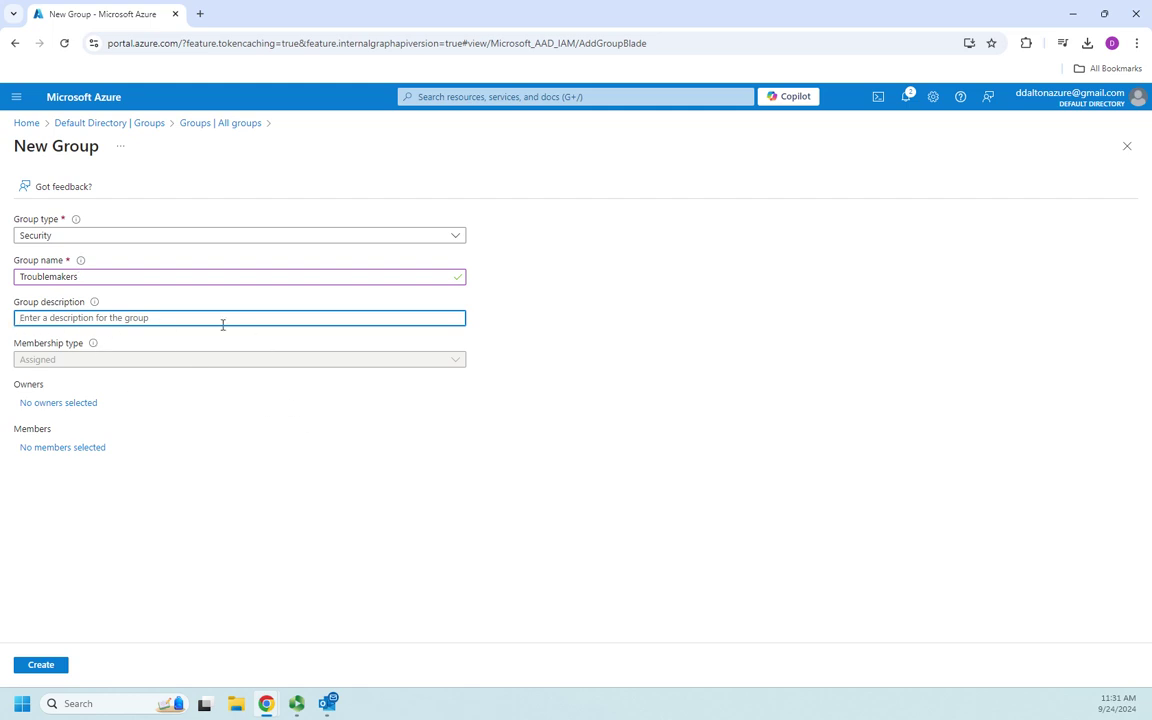
mouse_move(94, 349)
text(Group to loim)
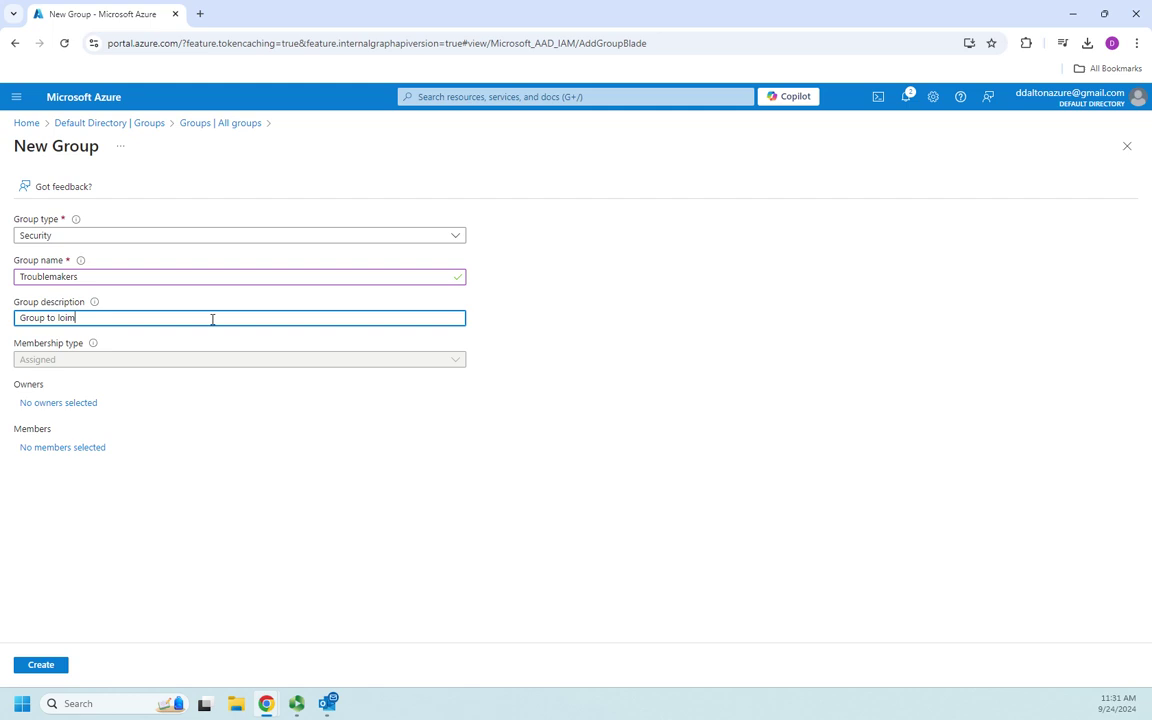
key(BackSpace)
key(BackSpace)
key(BackSpace)
text(imit permissions of known troublemakers)
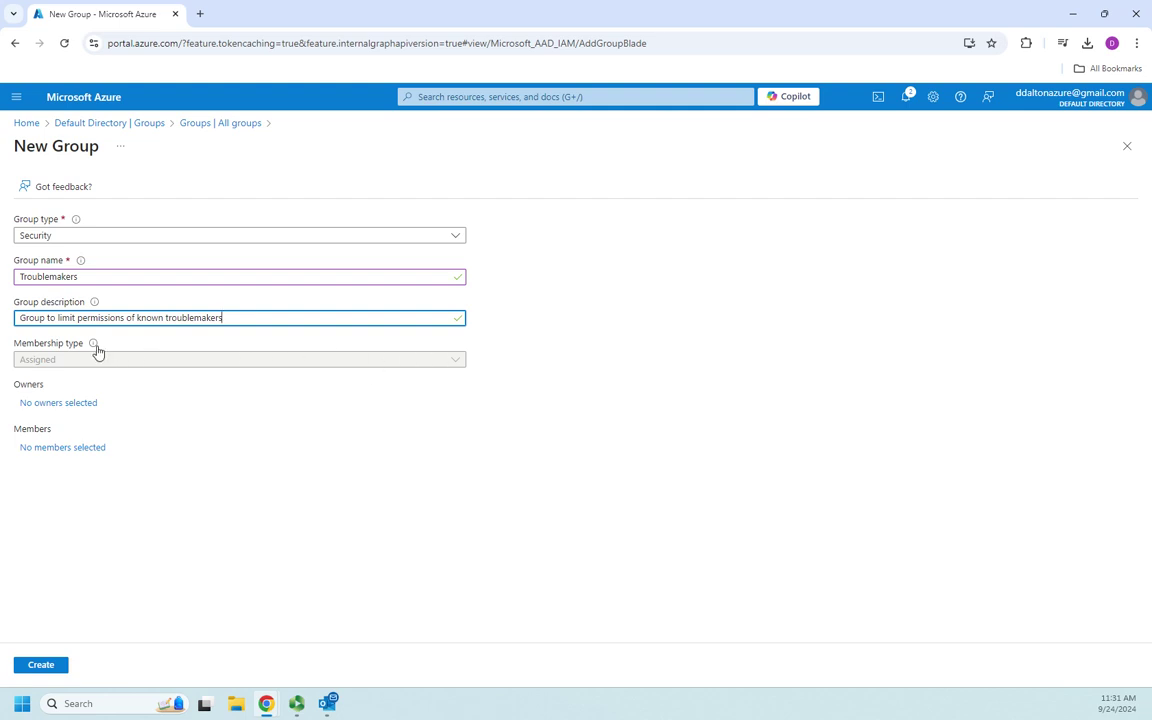
mouse_move(95, 349)
click(82, 404)
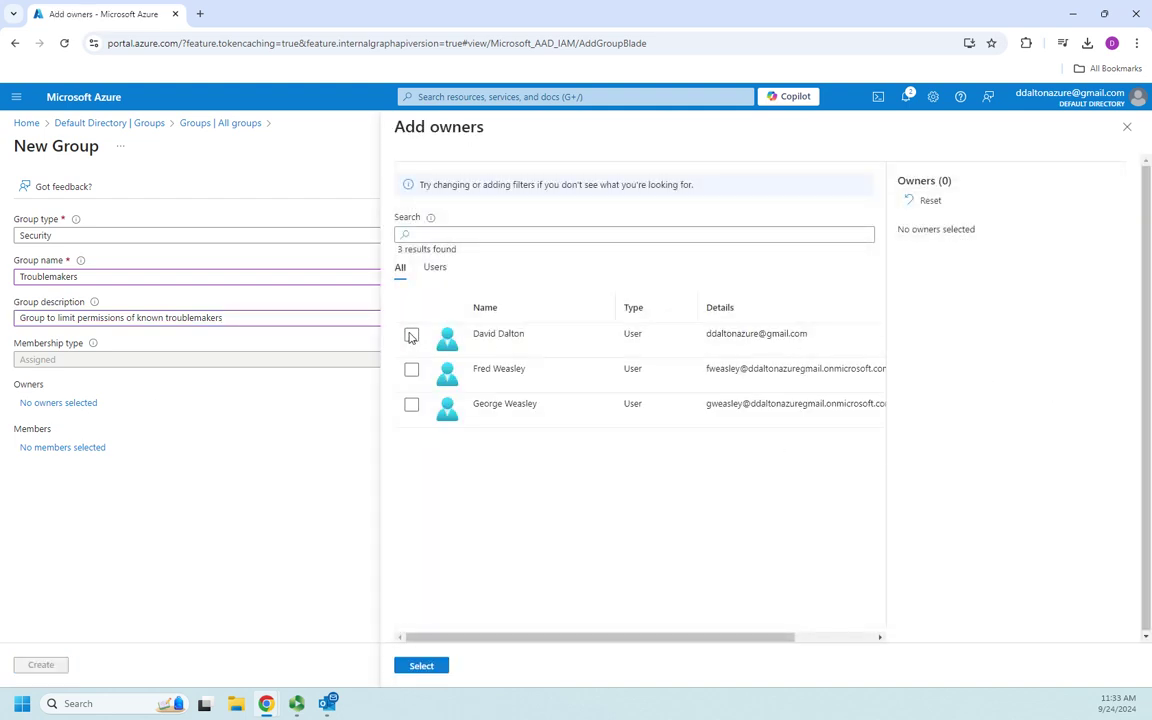
click(412, 336)
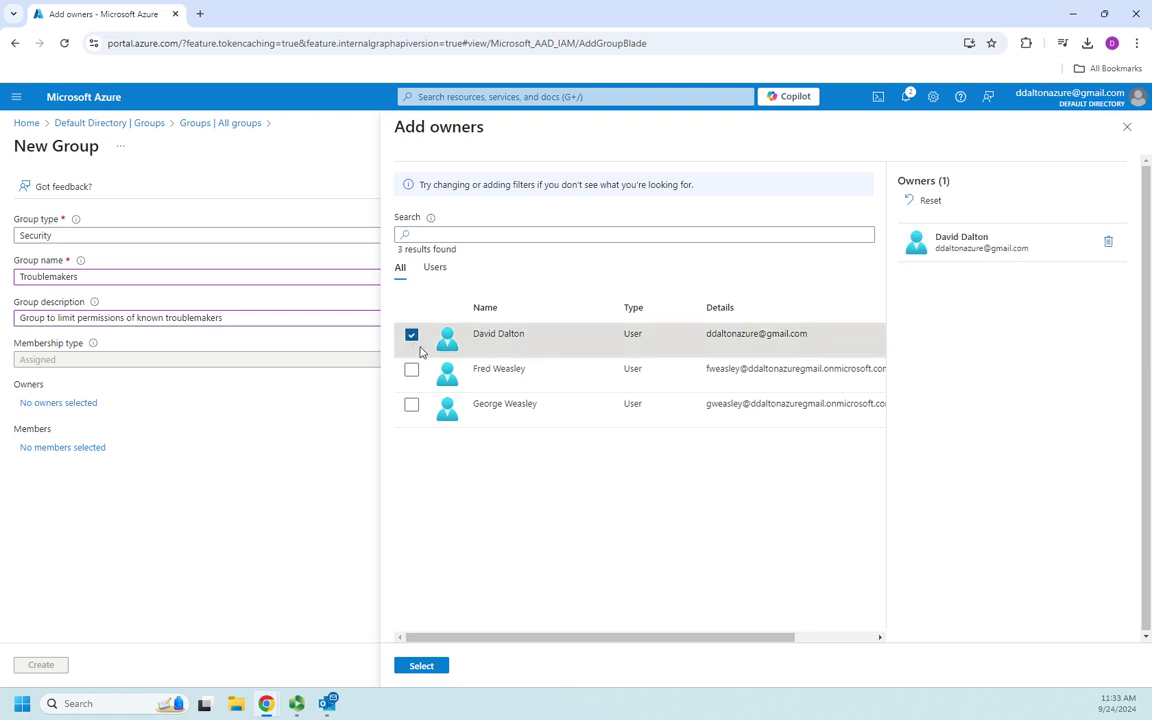
click(50, 450)
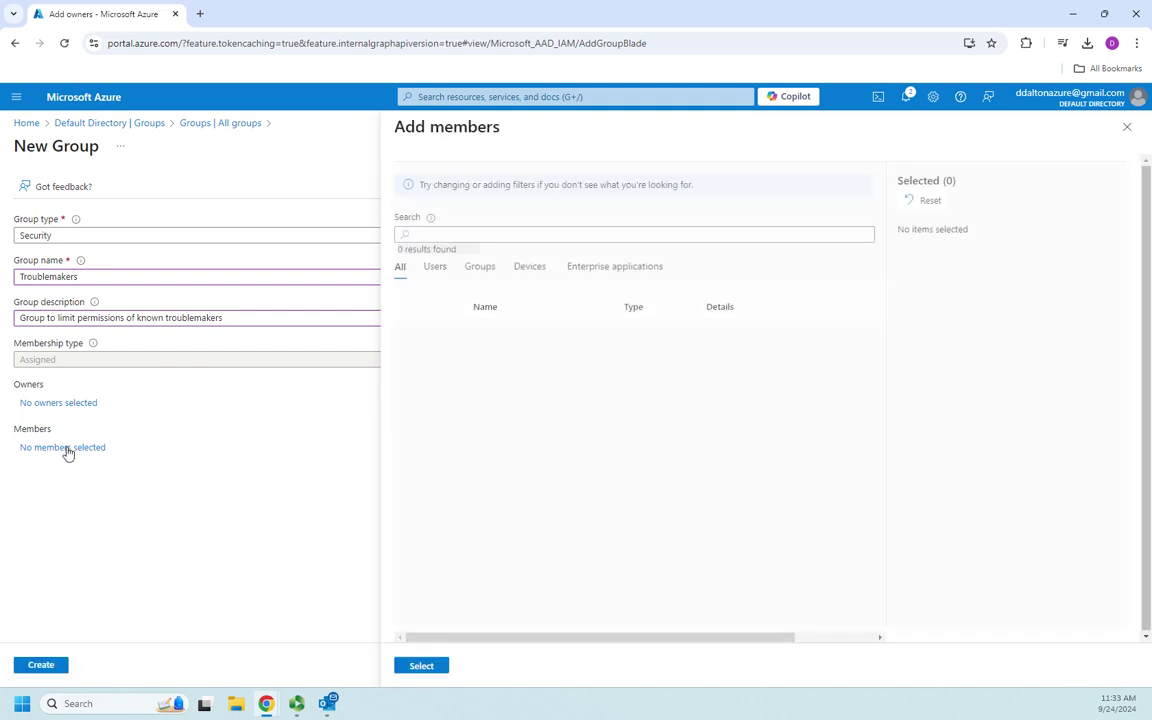
- Assign the signed-in administrator's account as the owner of the new group
click(62, 404)
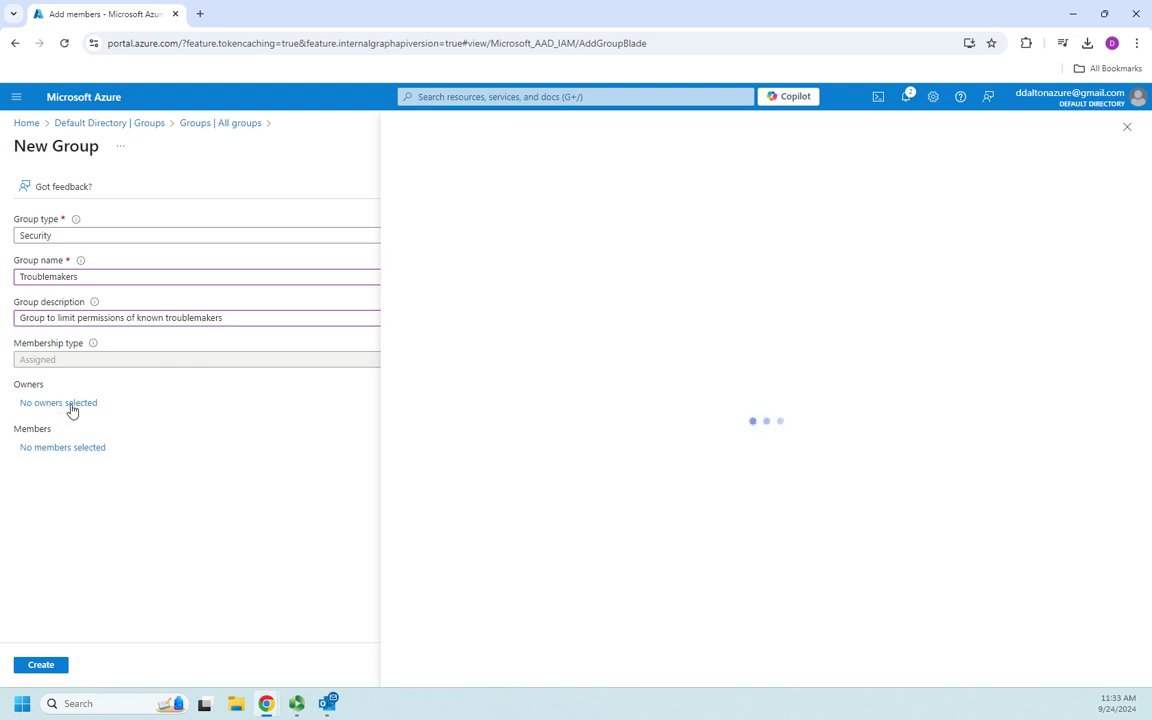
click(413, 339)
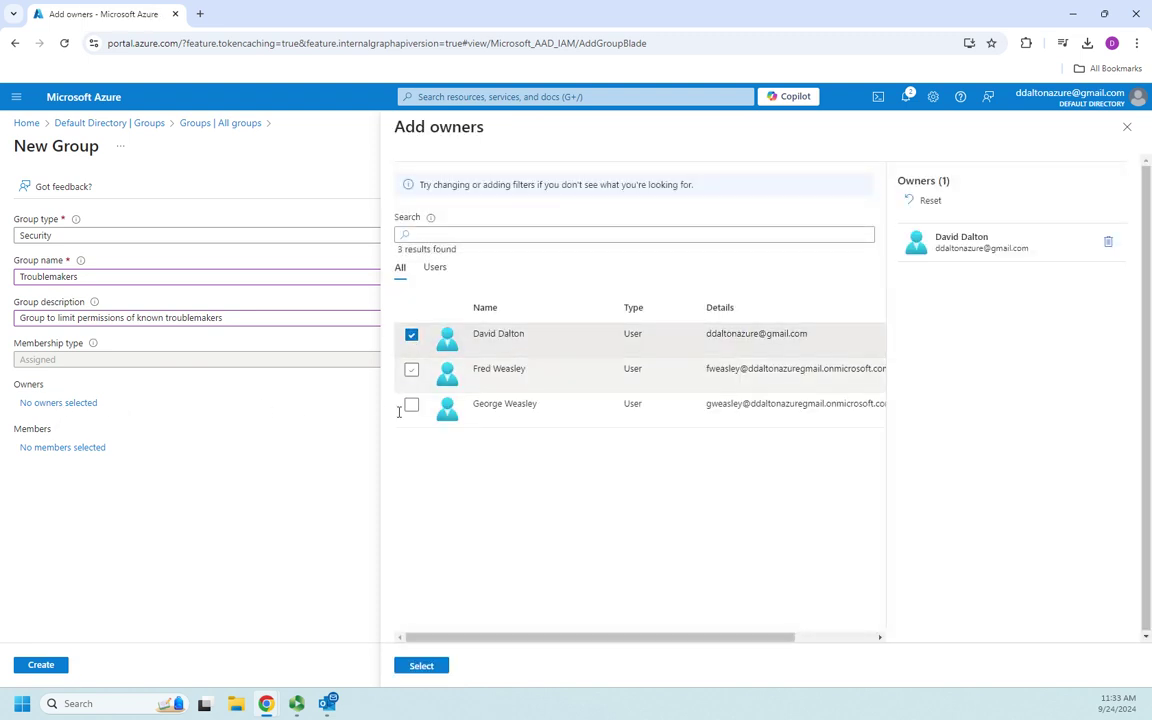
click(423, 668)
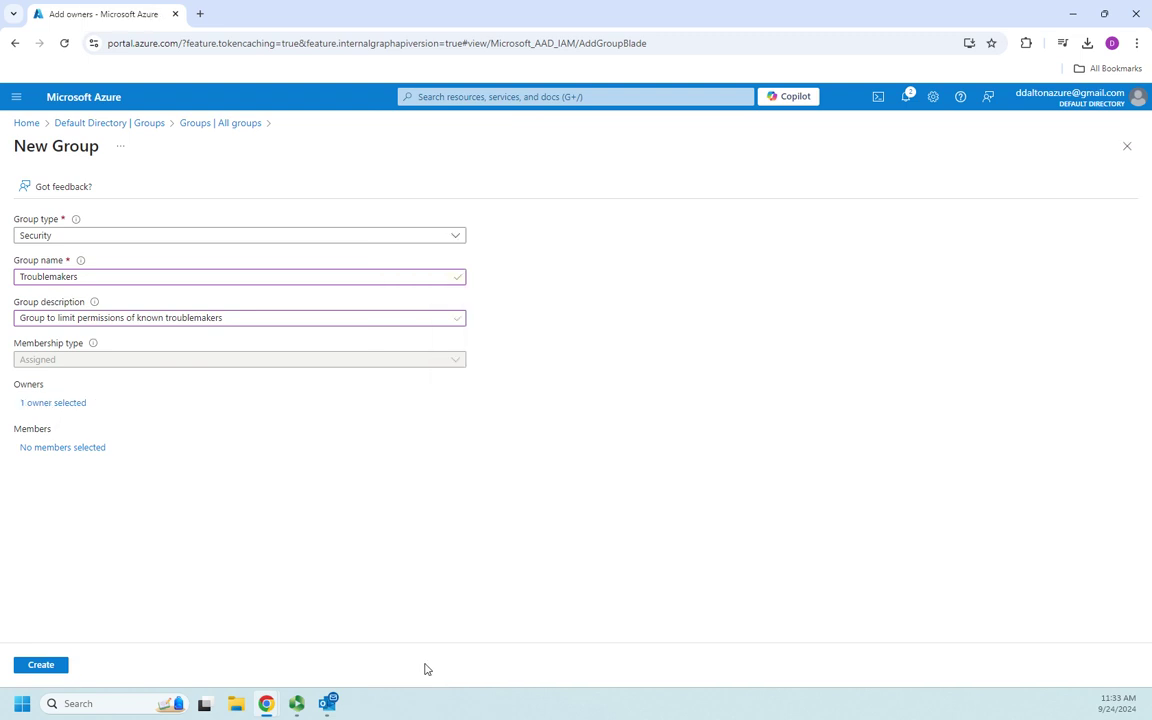
- Open the member selection for the new group and look through its user, group, device and enterprise application candidates
click(68, 452)
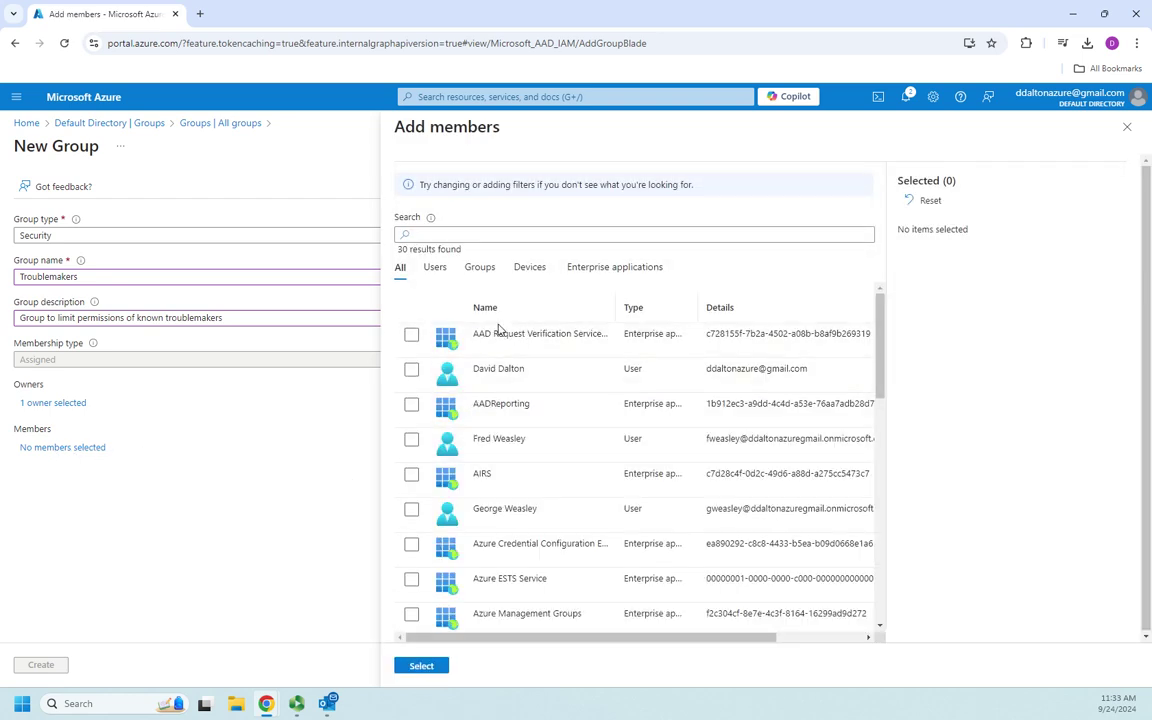
scroll(496, 477, down, 7)
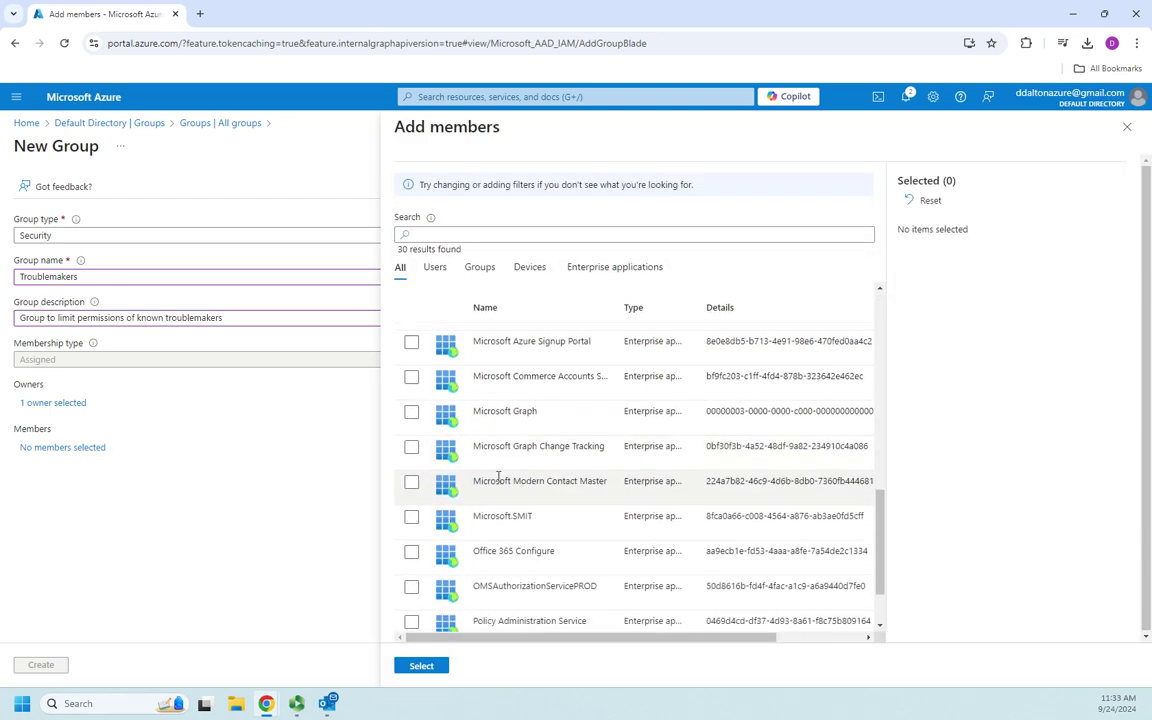
scroll(496, 480, up, 7)
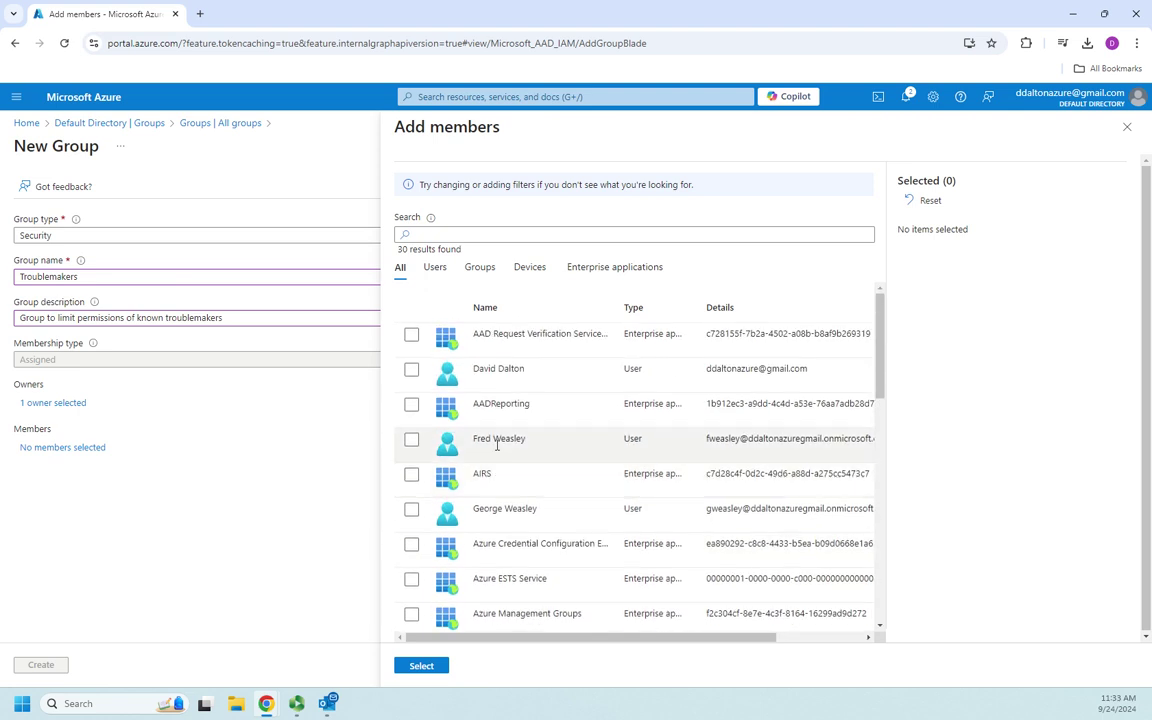
click(435, 268)
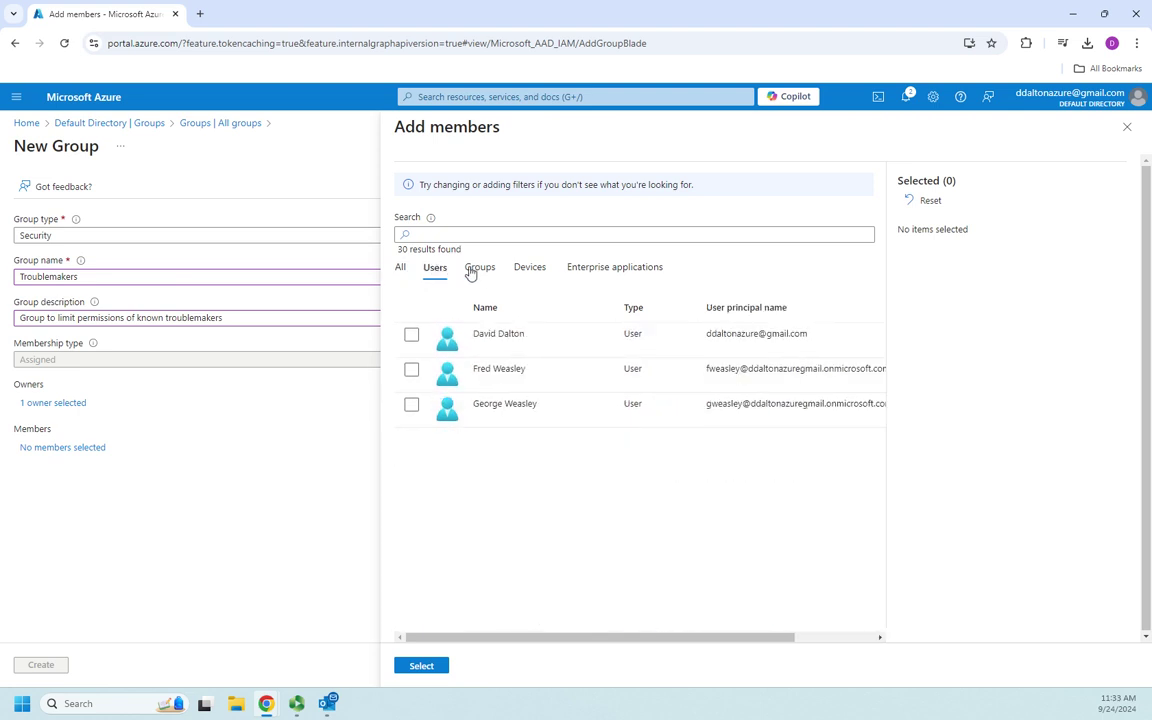
click(479, 270)
click(527, 270)
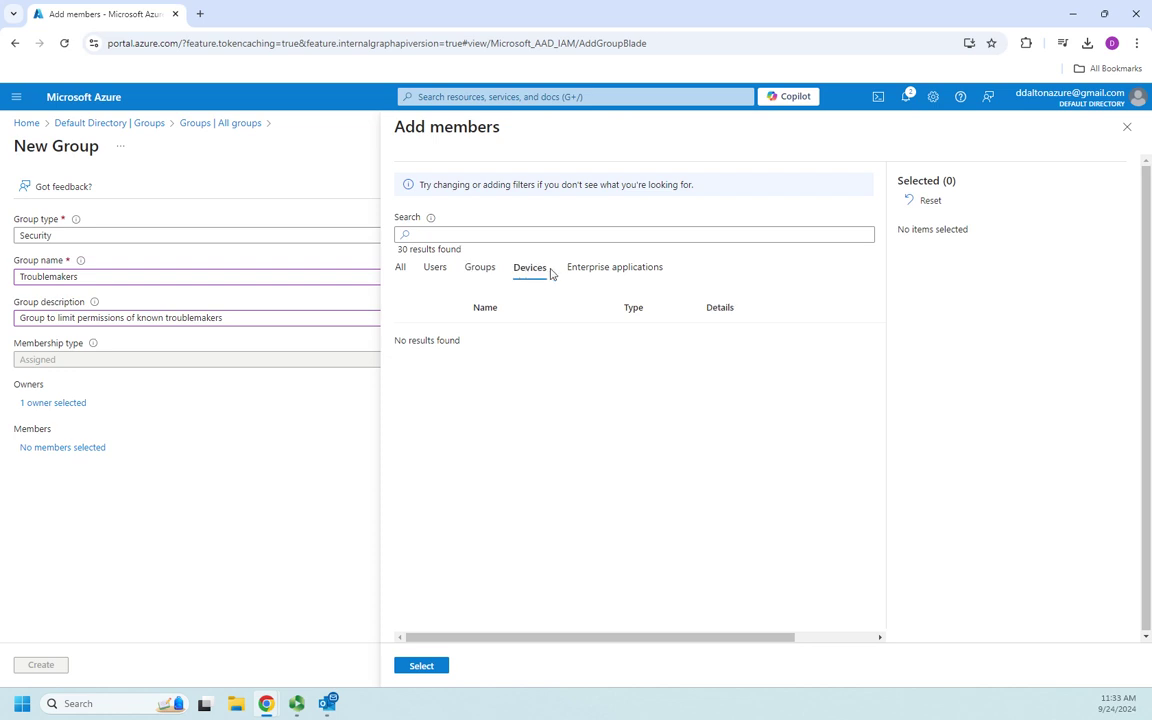
click(616, 270)
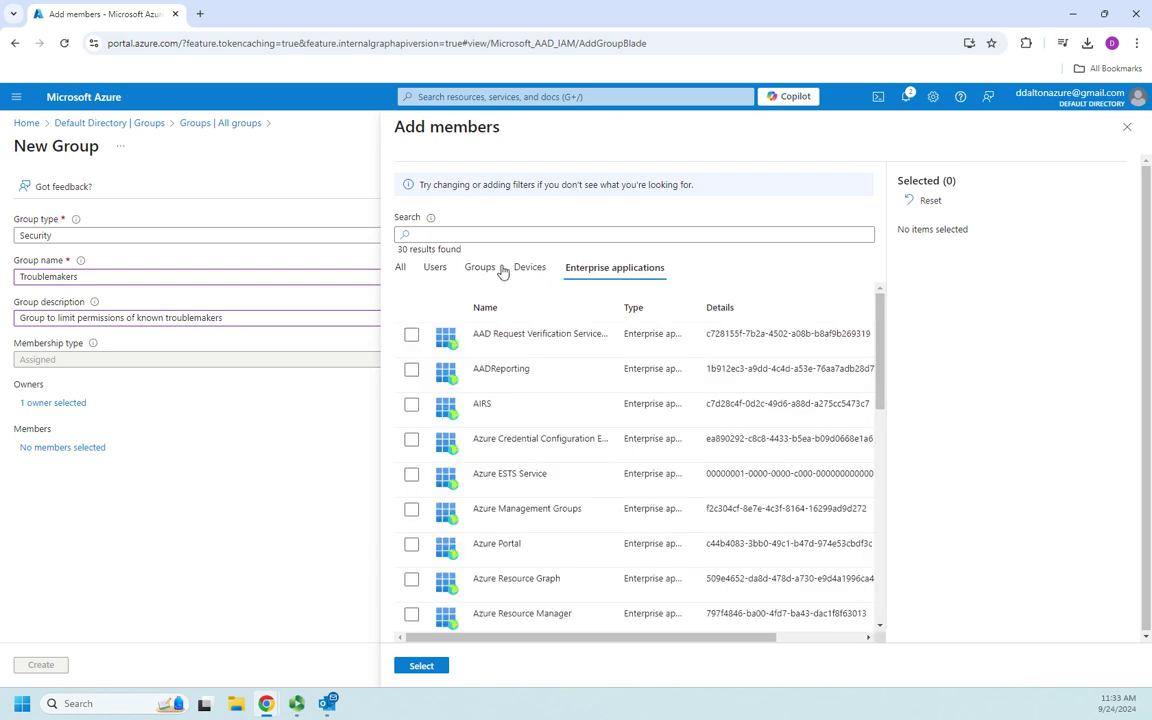
- Add the two non-administrator users as members of the new group and create the group
click(435, 268)
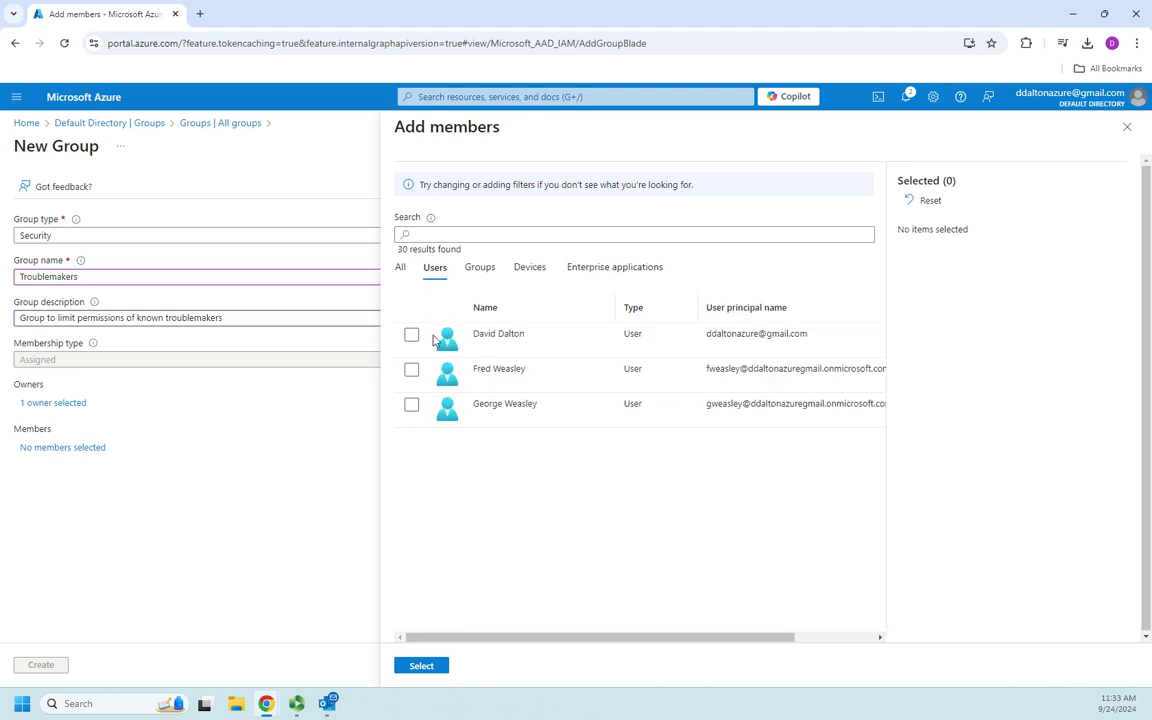
click(411, 369)
click(411, 404)
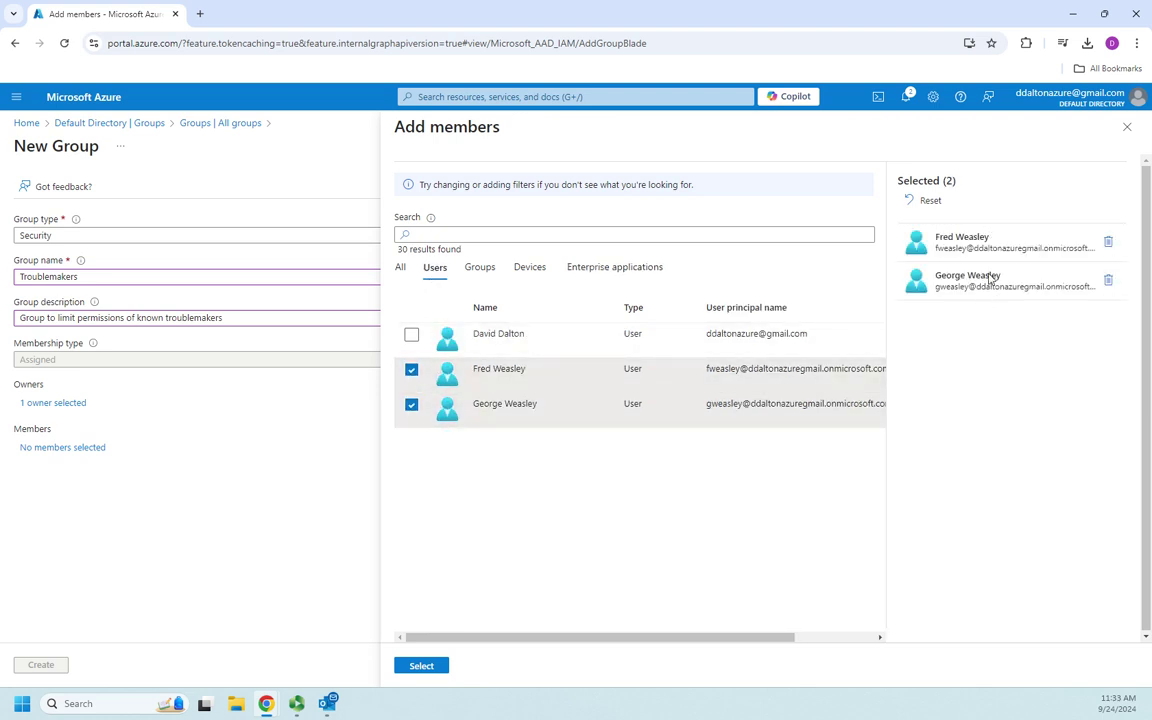
click(421, 666)
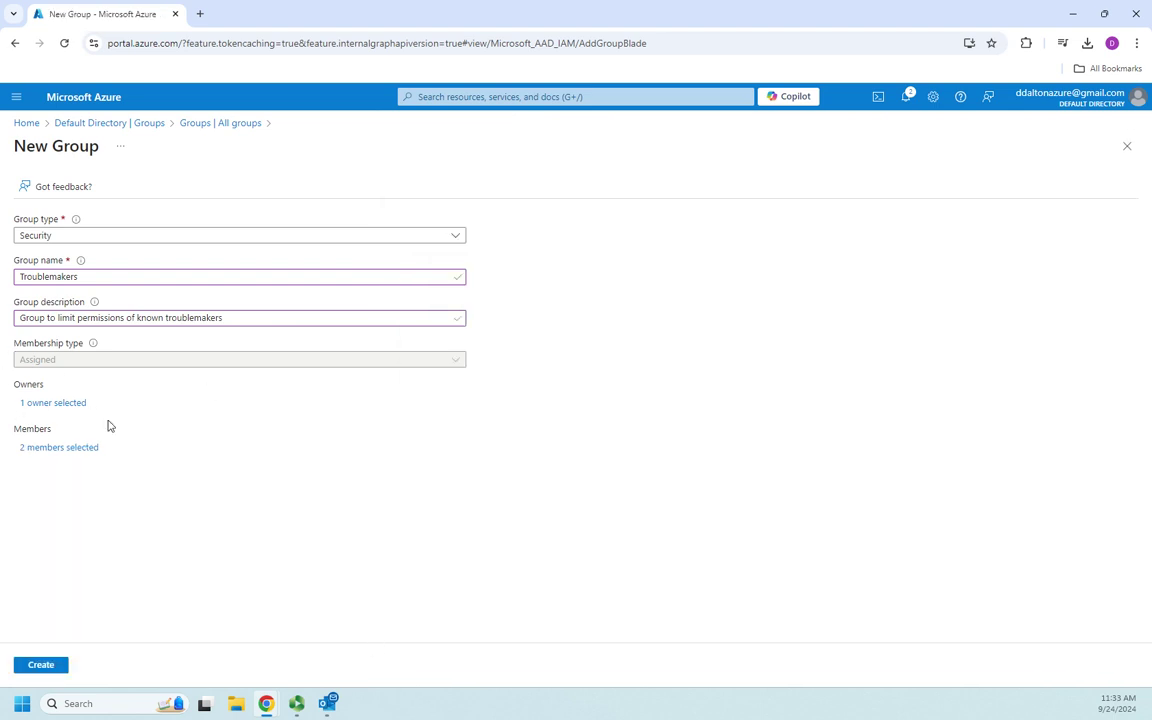
click(38, 668)
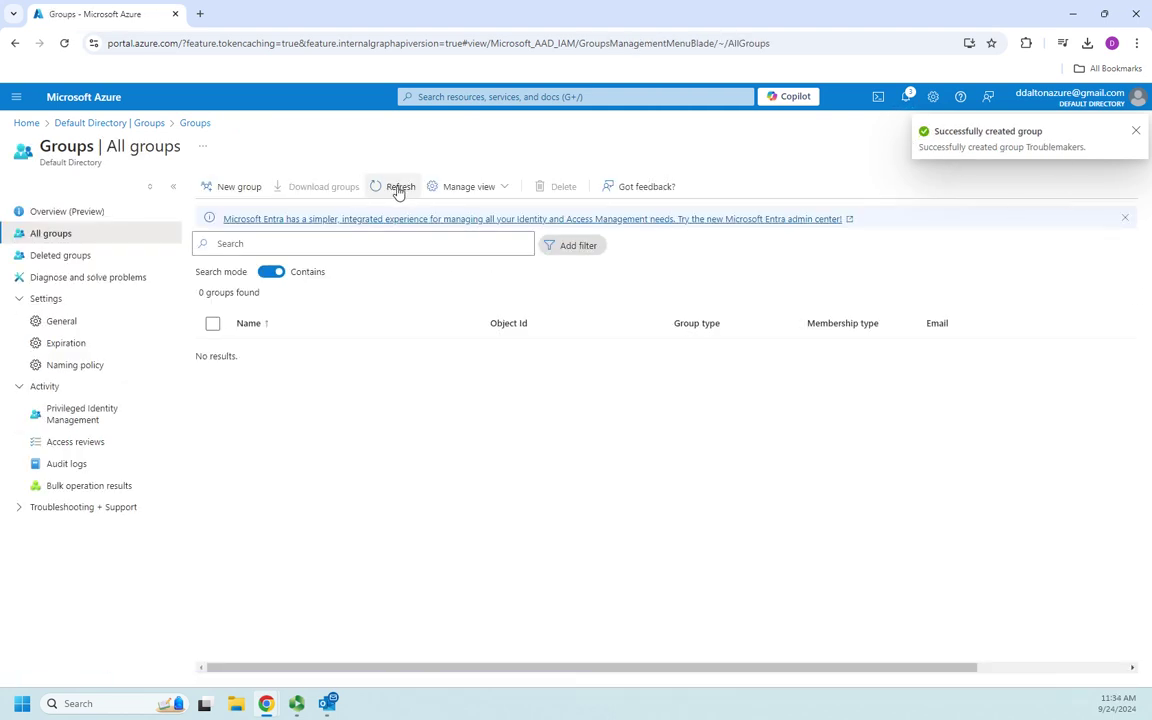
- Refresh the list of all groups and examine the Troublemakers group's overview, ending back on the list of all groups
click(398, 188)
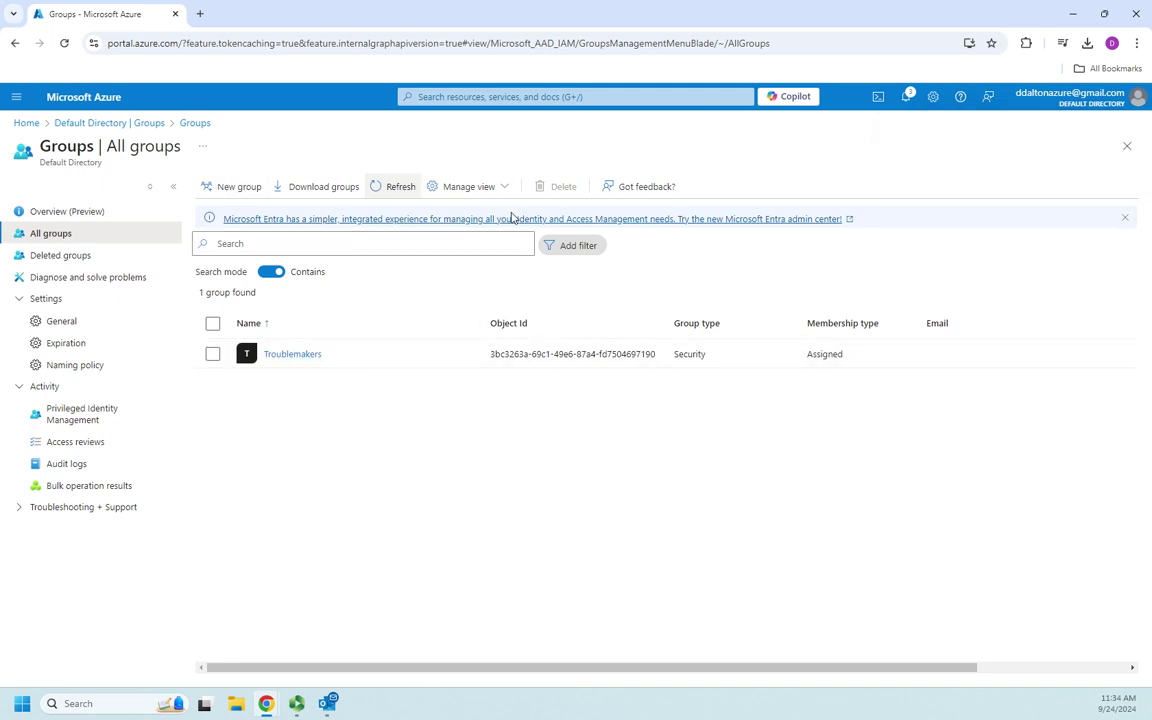
click(212, 354)
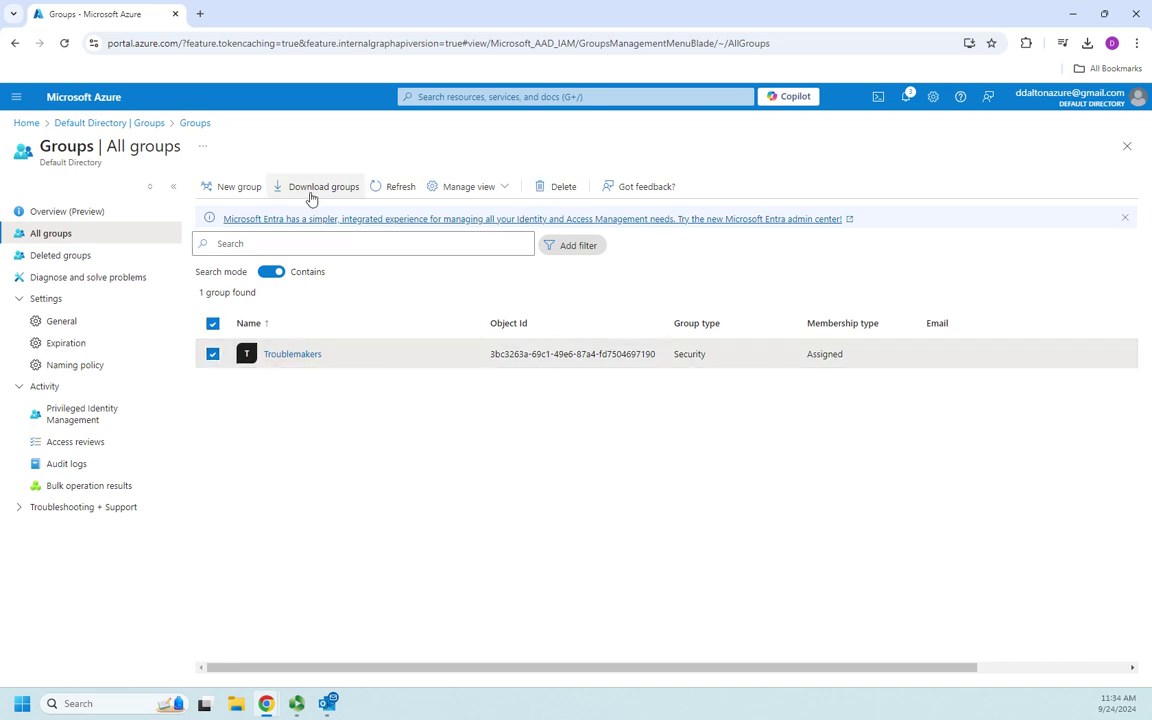
click(283, 358)
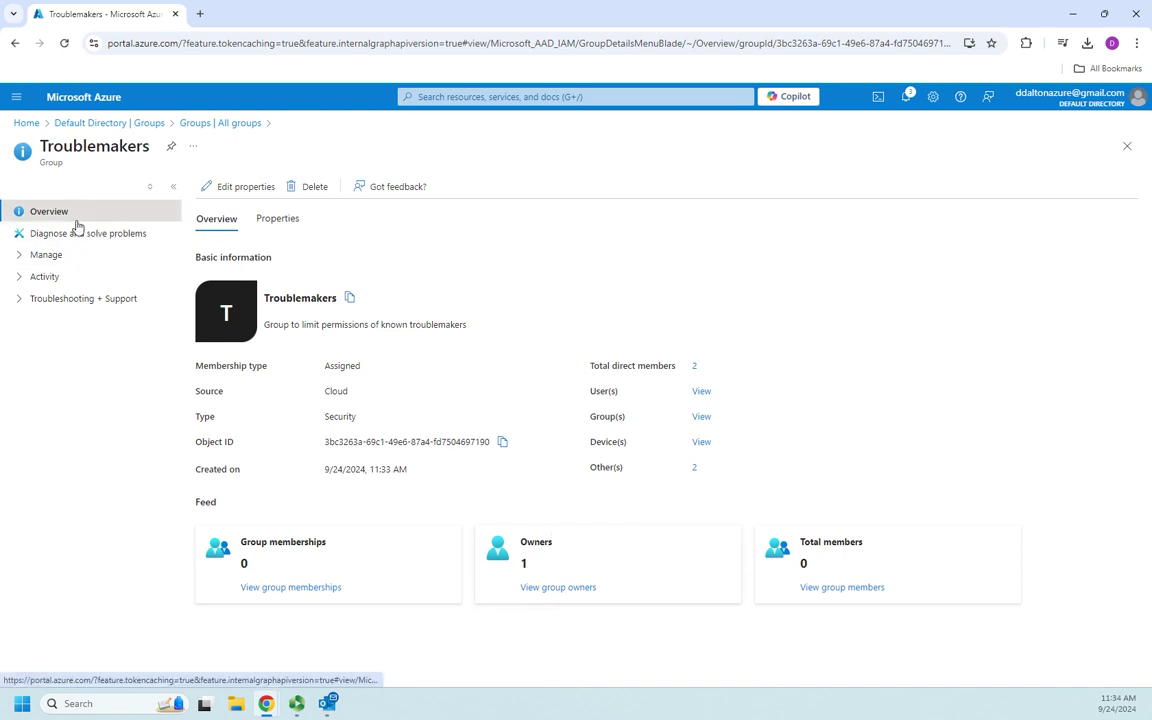
click(141, 123)
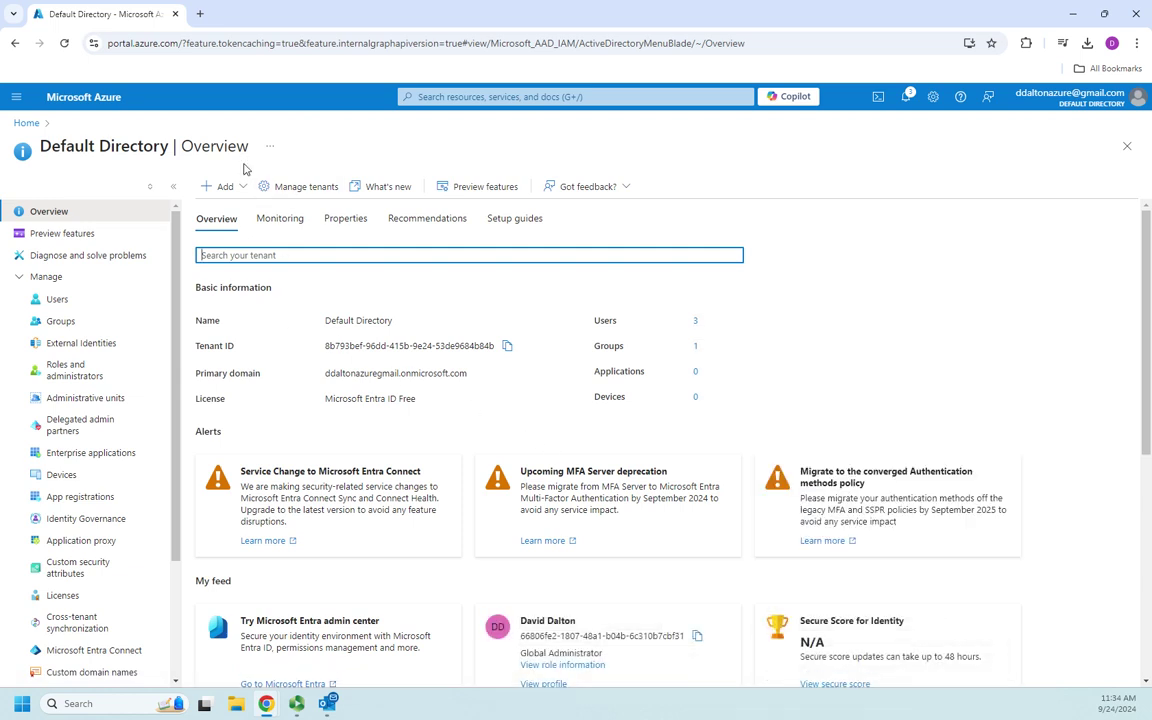
click(56, 322)
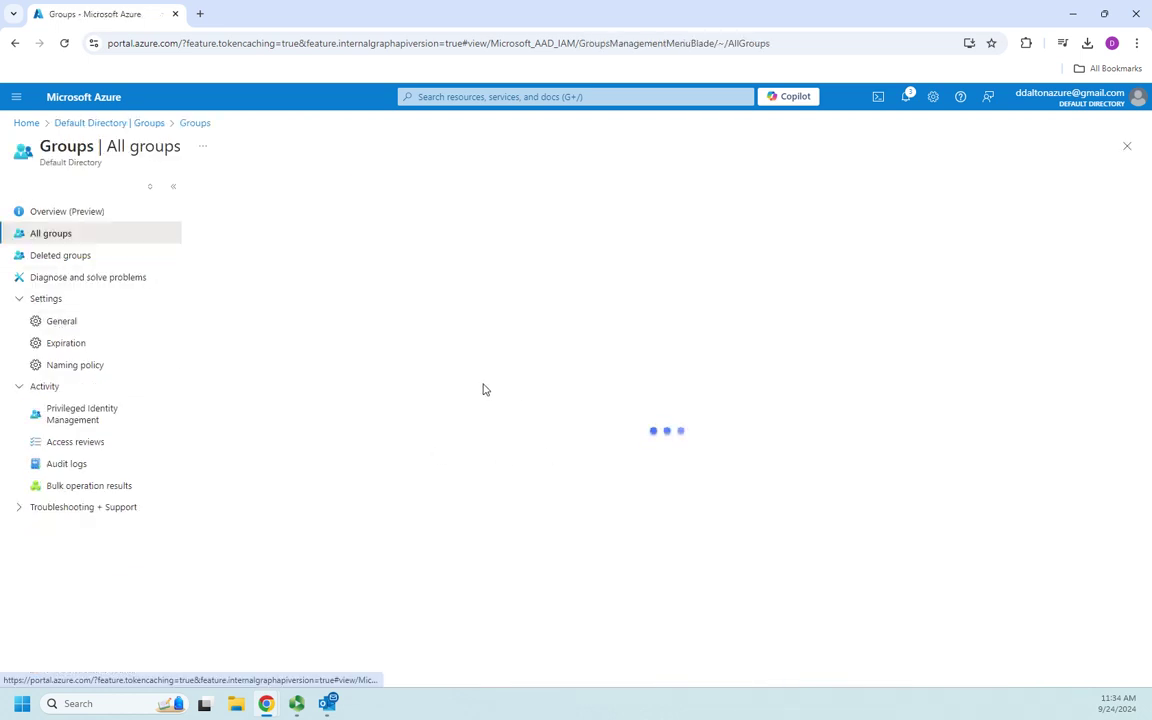